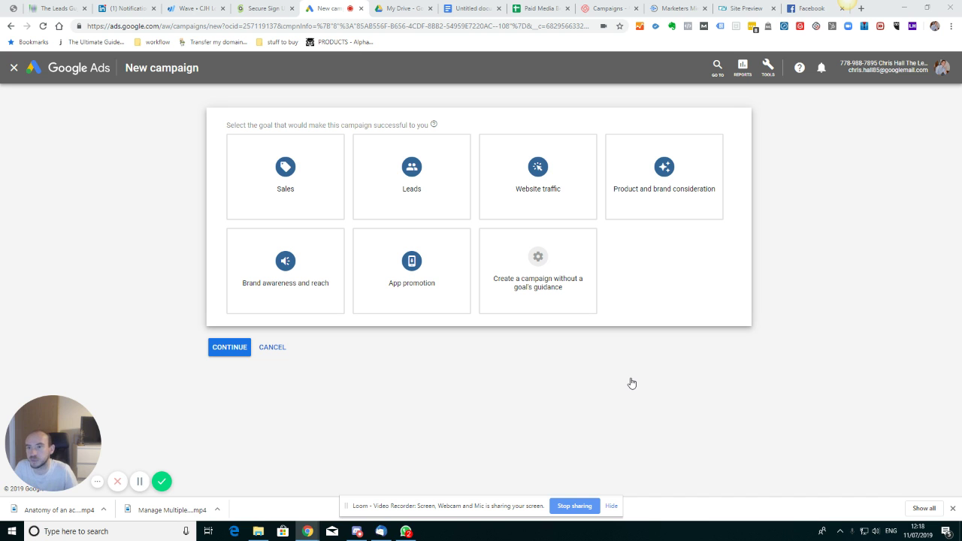
# Cancel the unfinished campaign setup and open the add-campaign options on All campaigns.
pyautogui.click(272, 346)
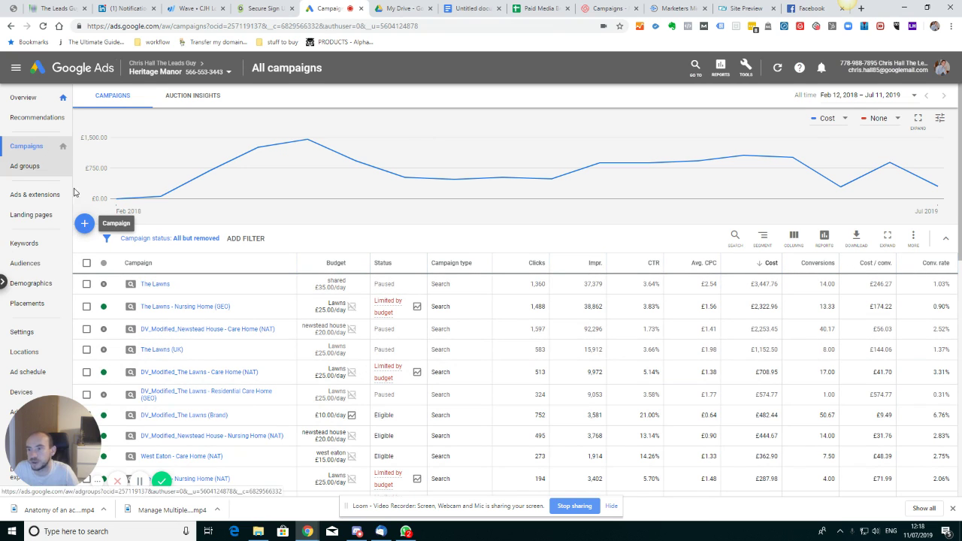
pyautogui.click(84, 223)
# Start a new campaign with Leads as its goal.
pyautogui.click(128, 260)
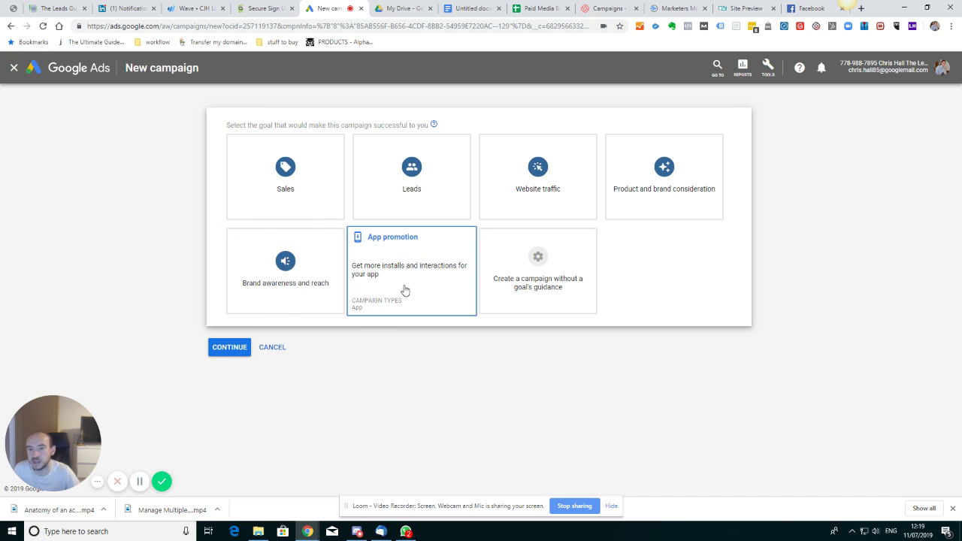
pyautogui.click(390, 191)
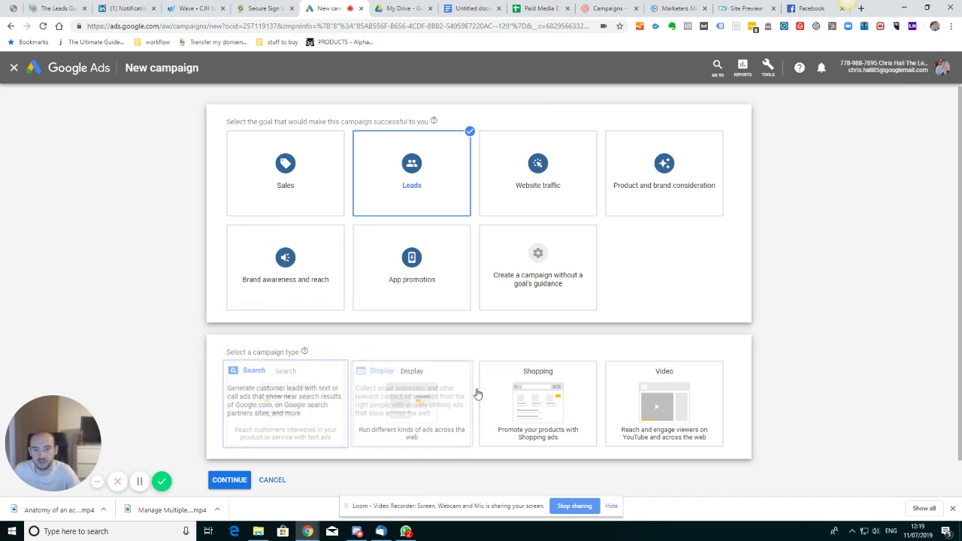
# Create the campaign without goal guidance and select Search as its type.
pyautogui.click(518, 264)
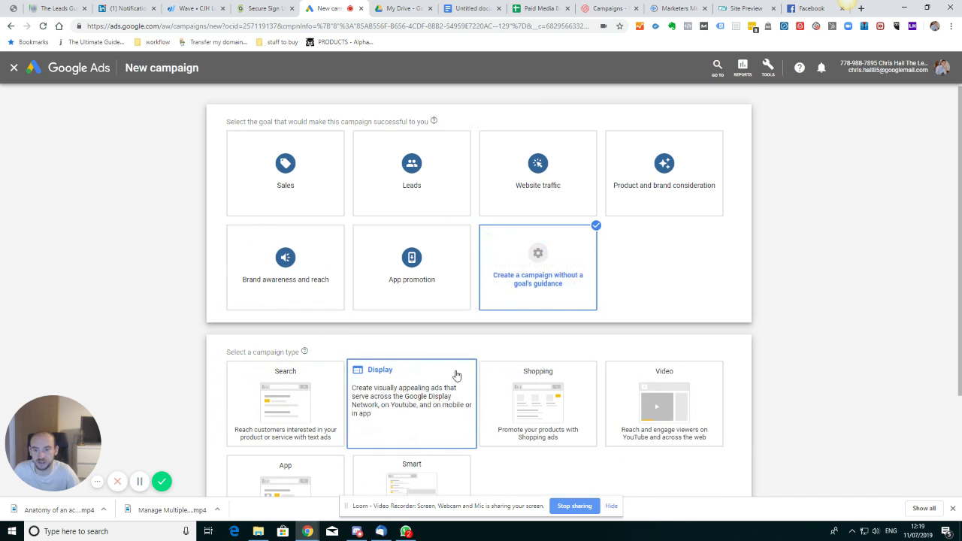
pyautogui.scroll(-2, 456, 374)
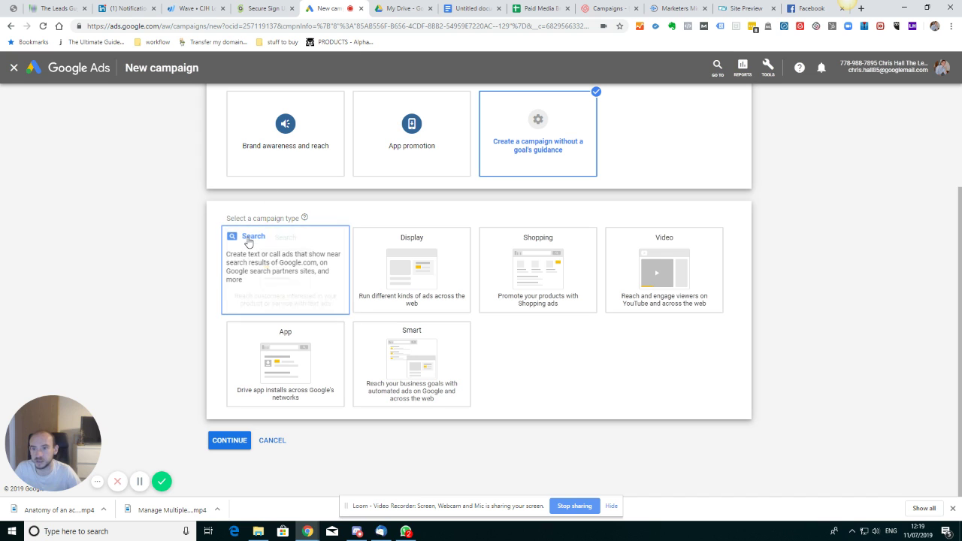
pyautogui.click(283, 272)
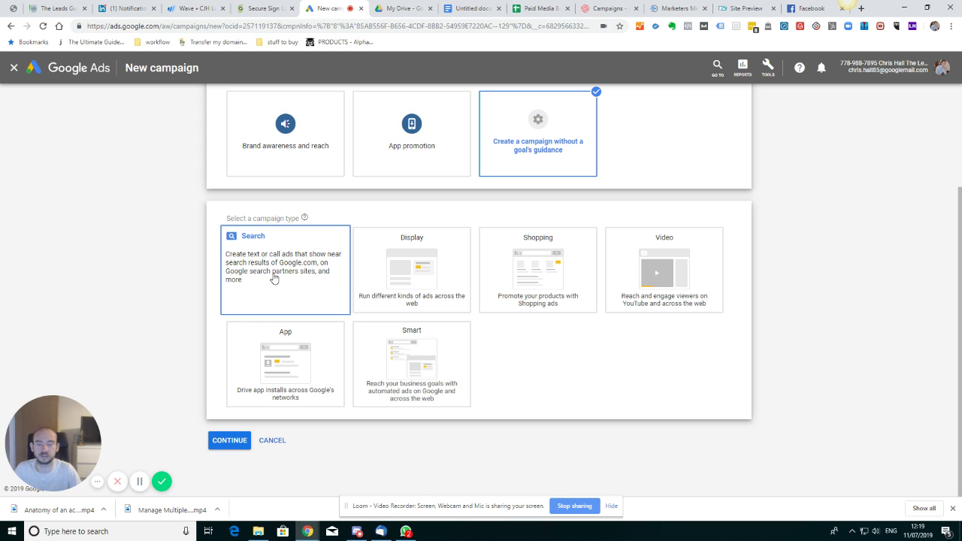
pyautogui.click(274, 279)
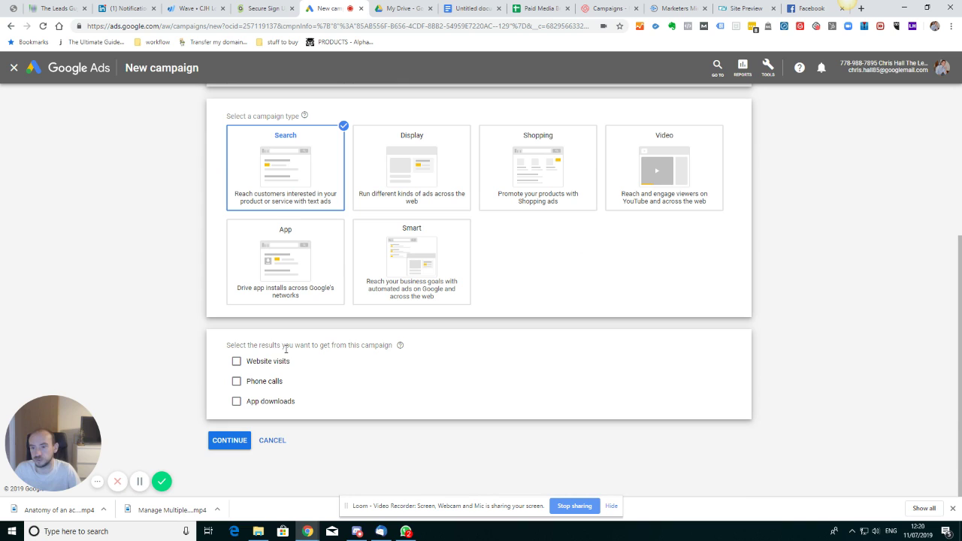
# Aim for phone calls and website visits, entering the business's United Kingdom phone number.
pyautogui.click(236, 383)
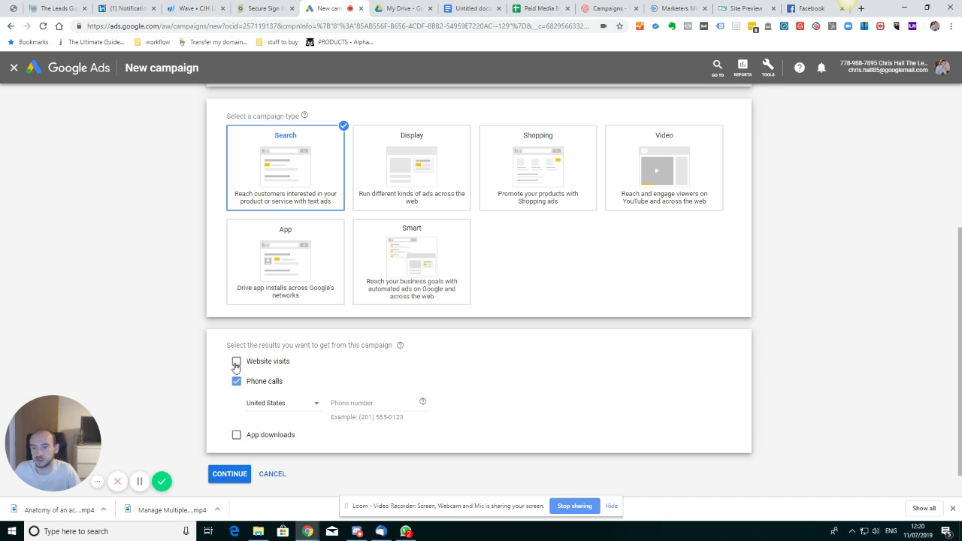
pyautogui.click(236, 362)
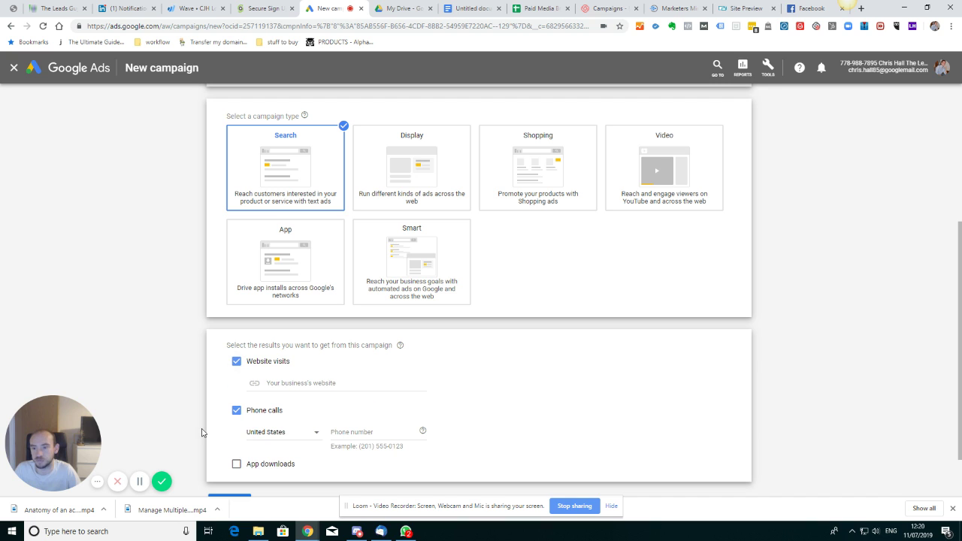
pyautogui.click(362, 433)
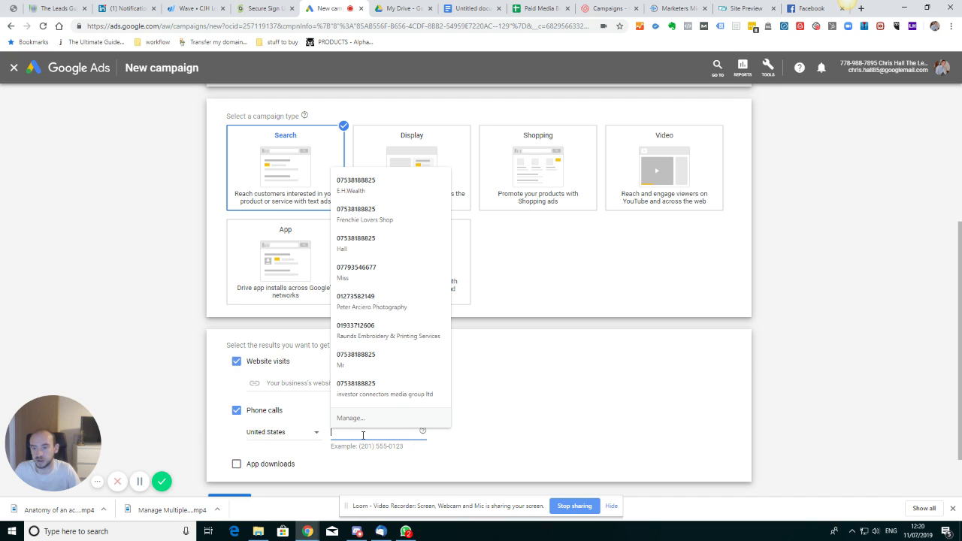
pyautogui.click(285, 431)
pyautogui.click(282, 415)
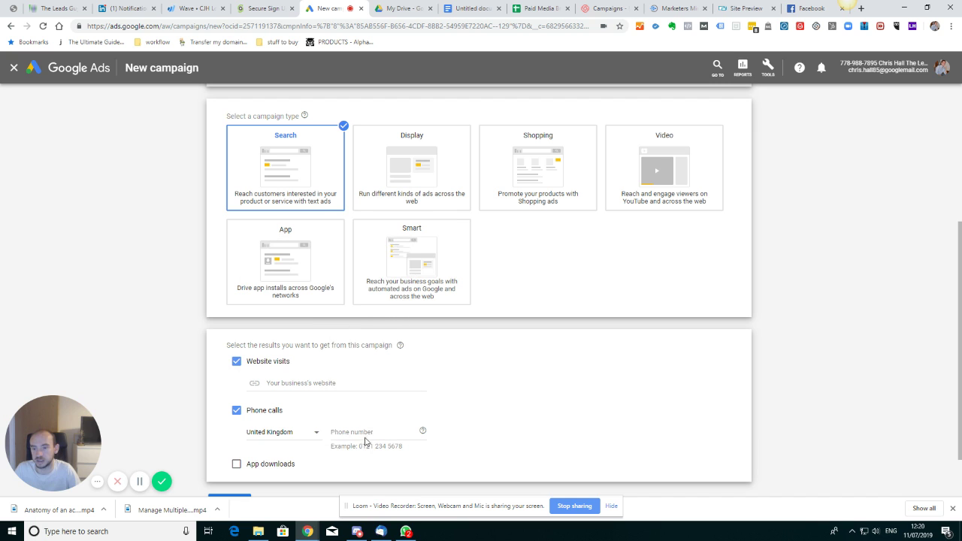
pyautogui.click(363, 432)
pyautogui.write('01234567890')
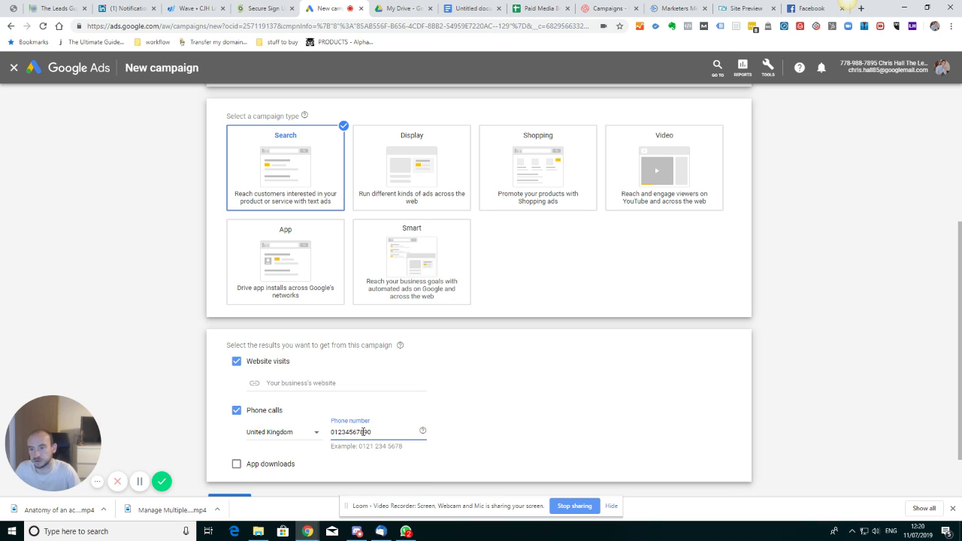
# Enter theleadsguy.co as the business website and continue.
pyautogui.click(287, 385)
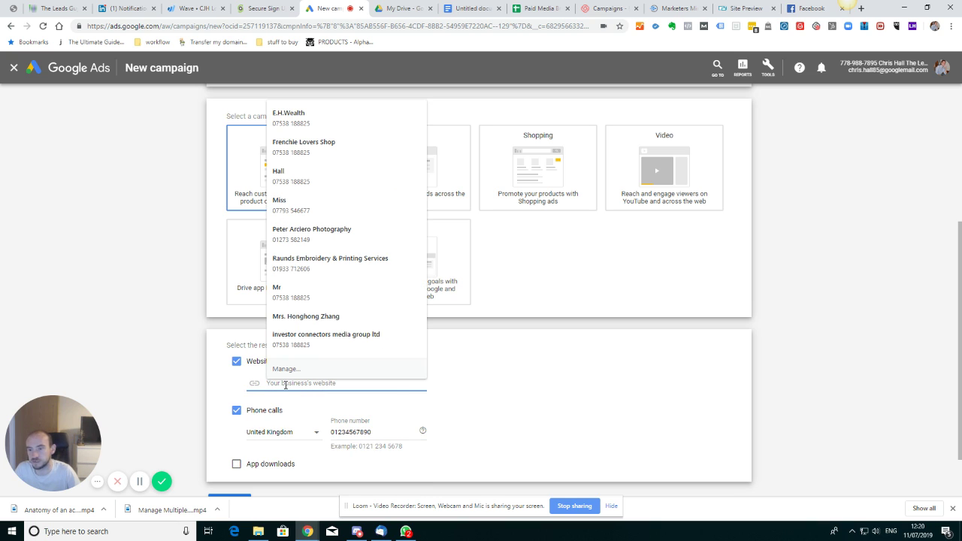
pyautogui.write('theleads')
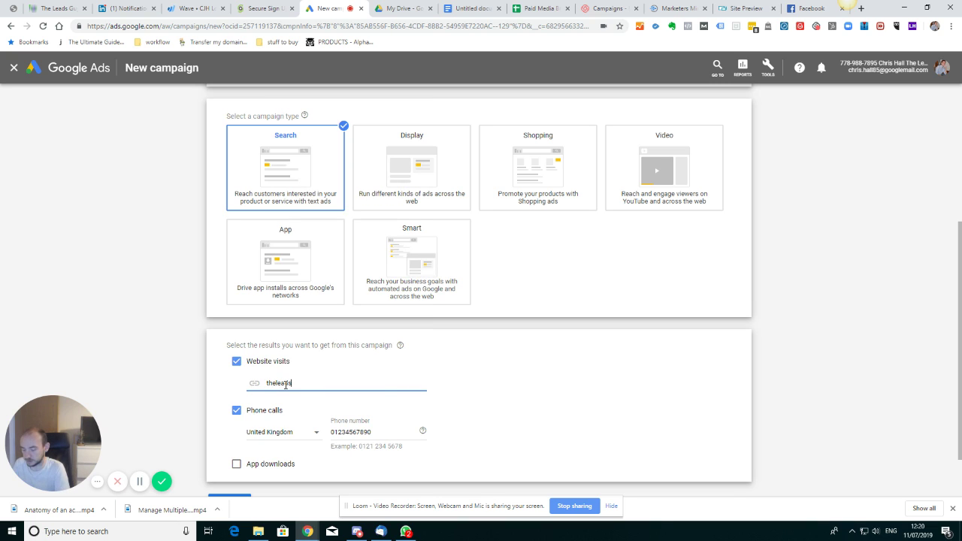
pyautogui.write('guy.co')
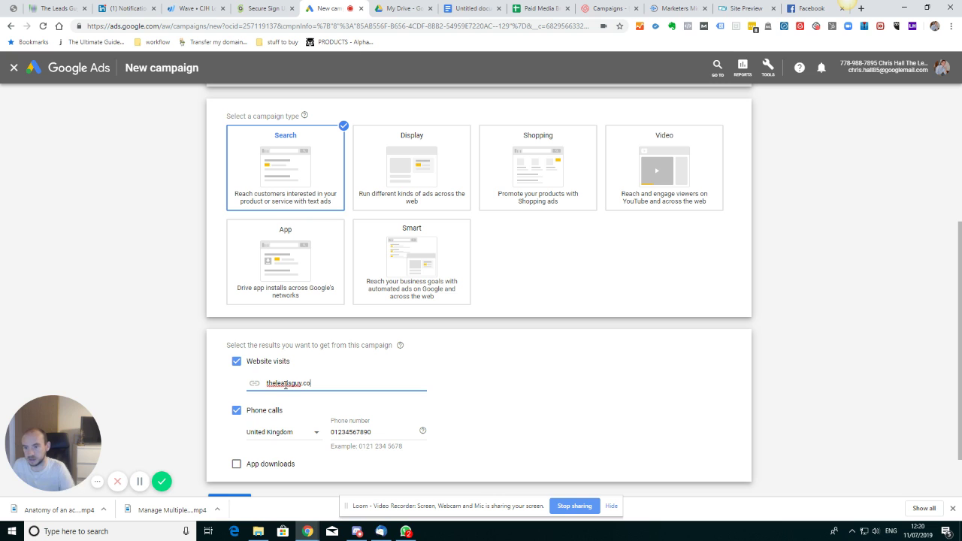
pyautogui.click(472, 396)
pyautogui.scroll(-1, 279, 463)
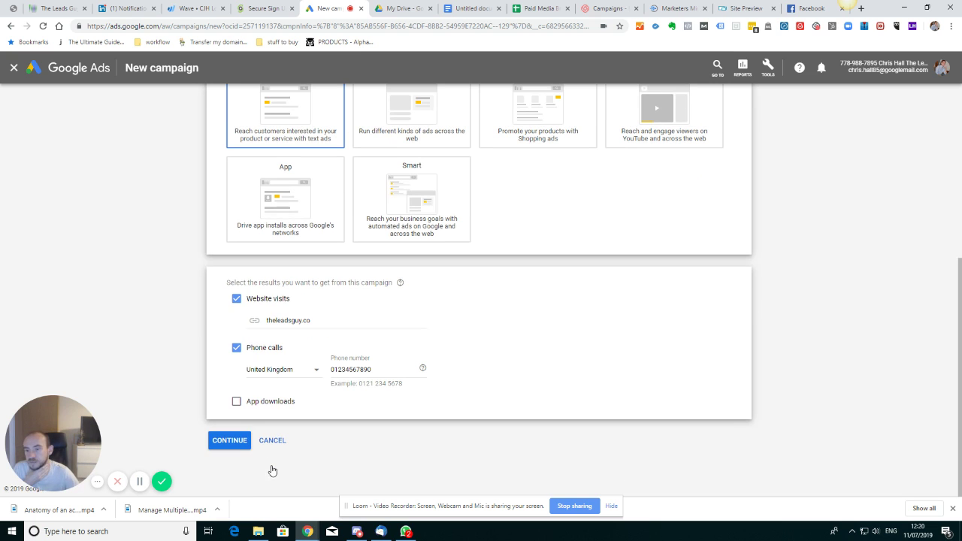
pyautogui.click(240, 448)
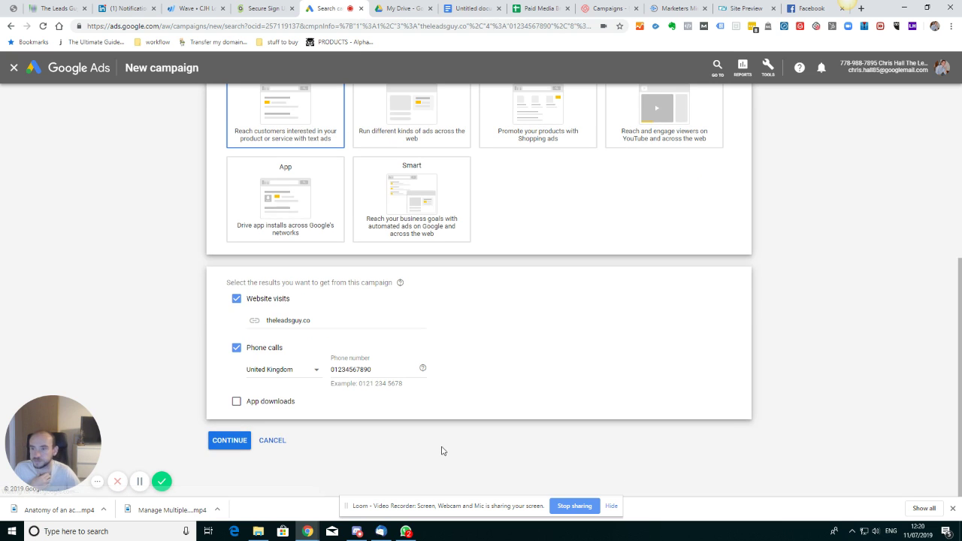
# Name the campaign 'The Leads Guy' in the campaign settings.
pyautogui.click(229, 443)
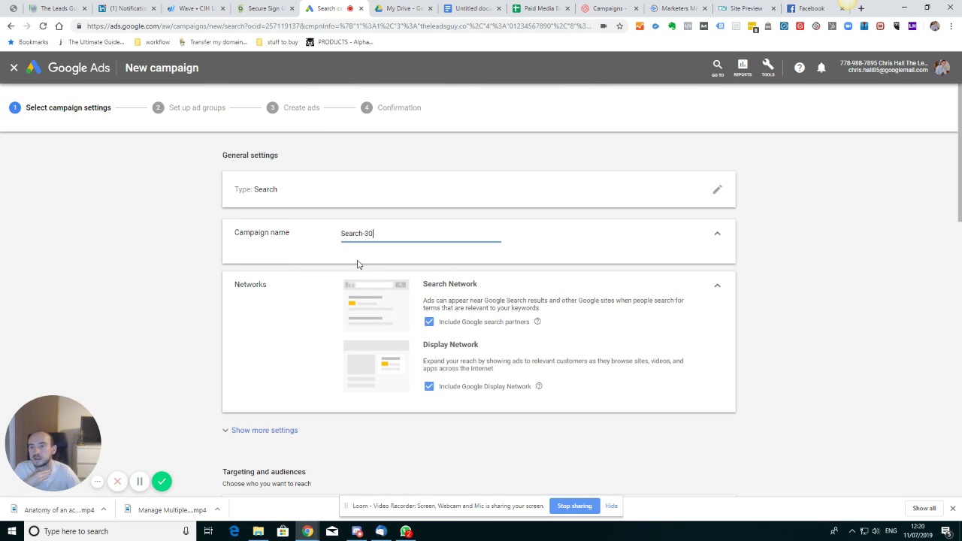
pyautogui.moveTo(385, 234); pyautogui.dragTo(314, 237)
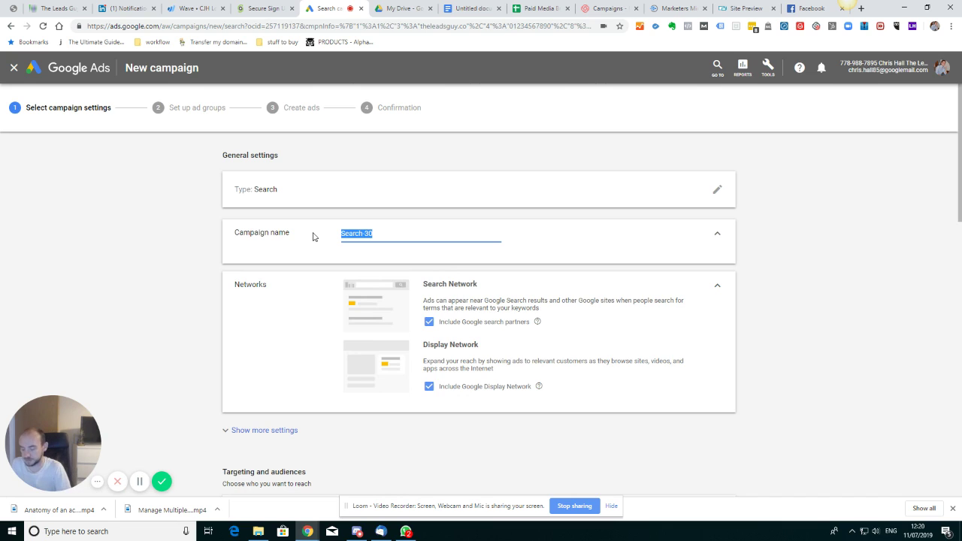
pyautogui.write('The K')
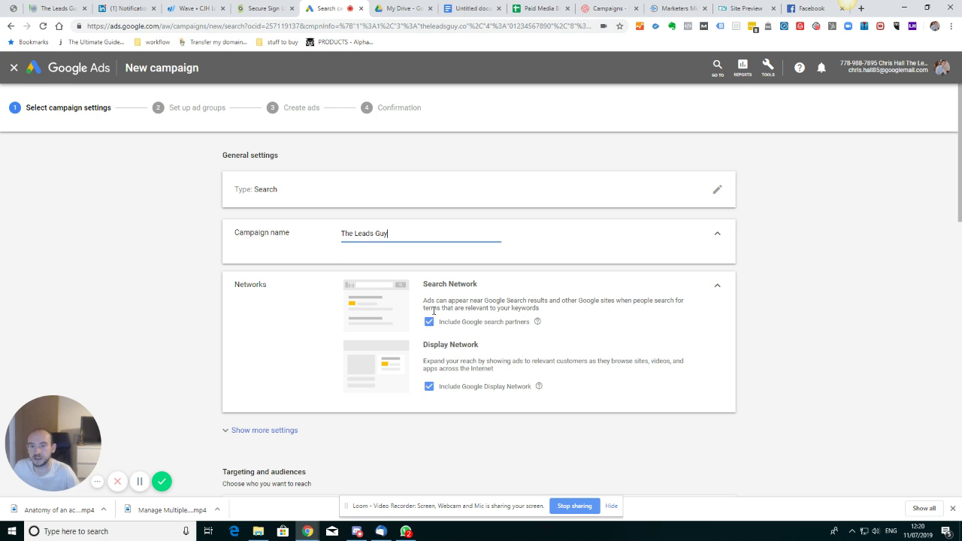
pyautogui.click(794, 344)
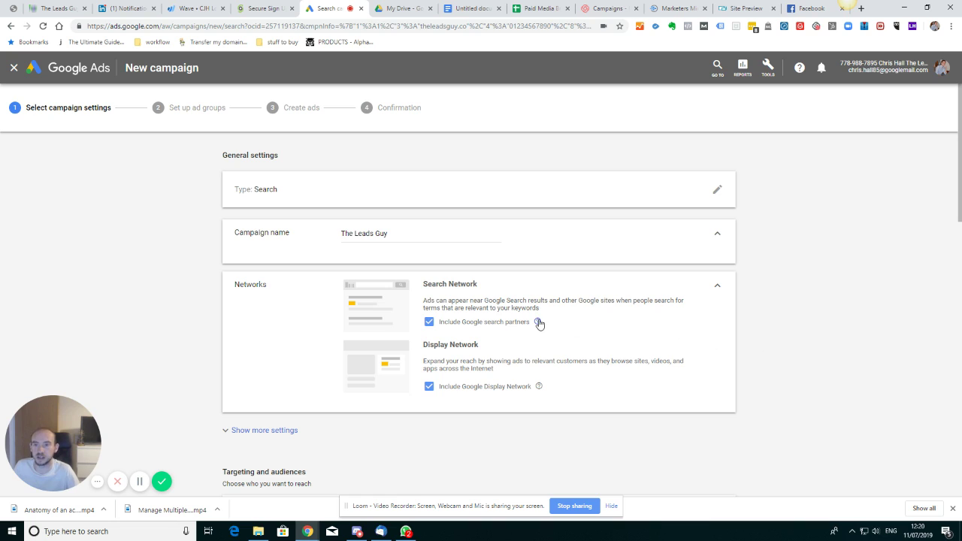
# Untick Google search partners and the Display Network under Networks.
pyautogui.moveTo(539, 323)
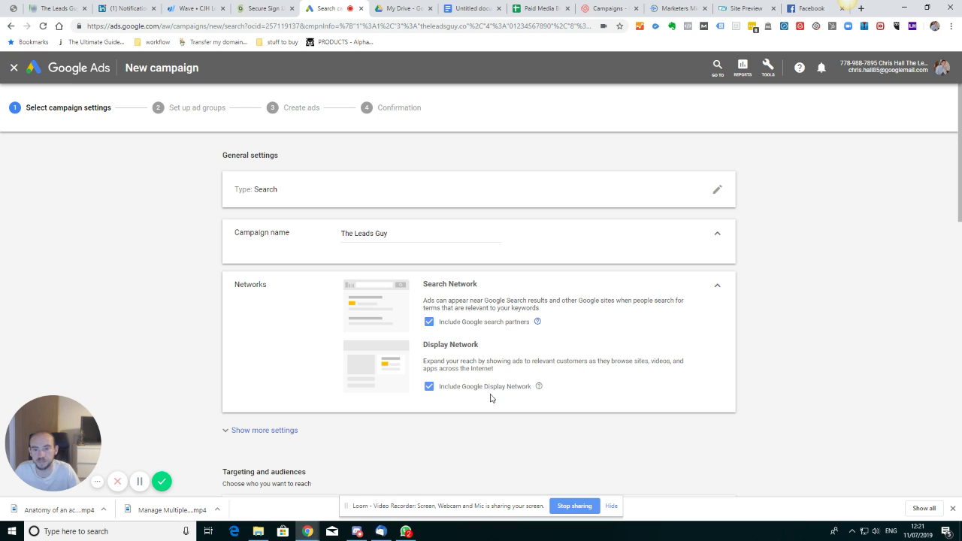
pyautogui.click(429, 323)
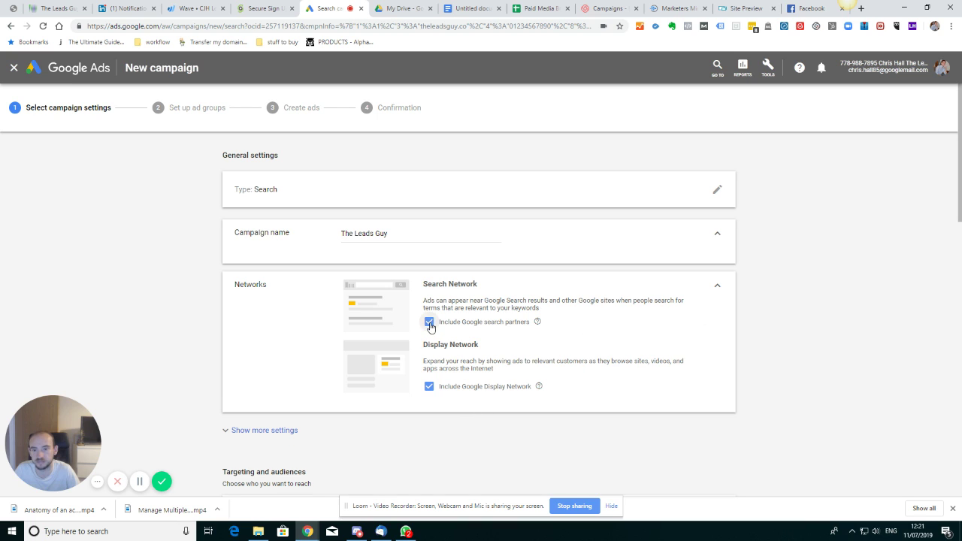
pyautogui.click(429, 396)
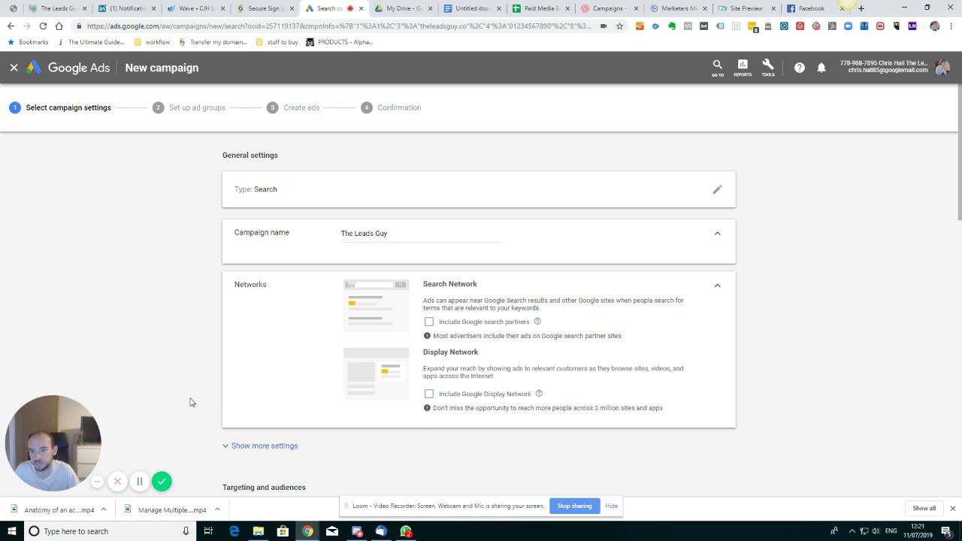
pyautogui.scroll(-3, 189, 402)
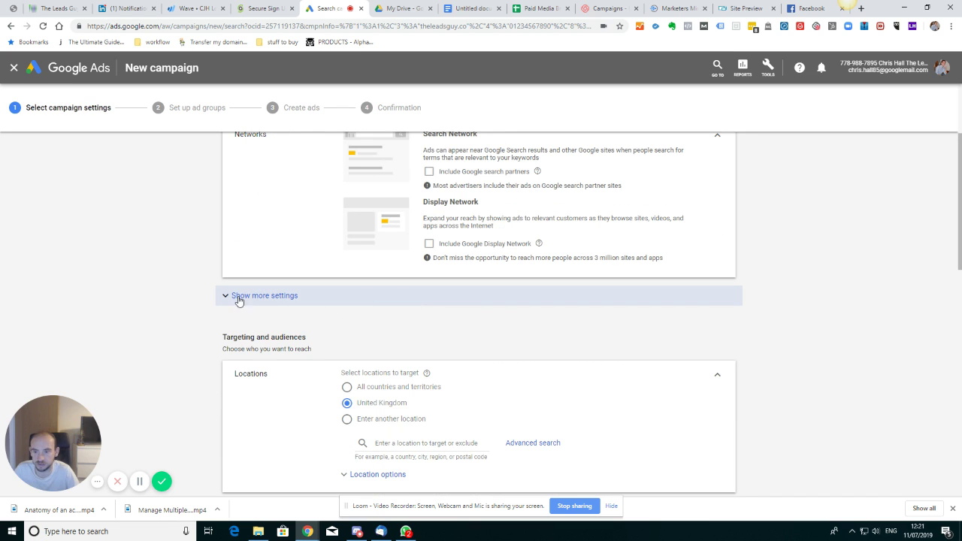
pyautogui.scroll(-2, 200, 371)
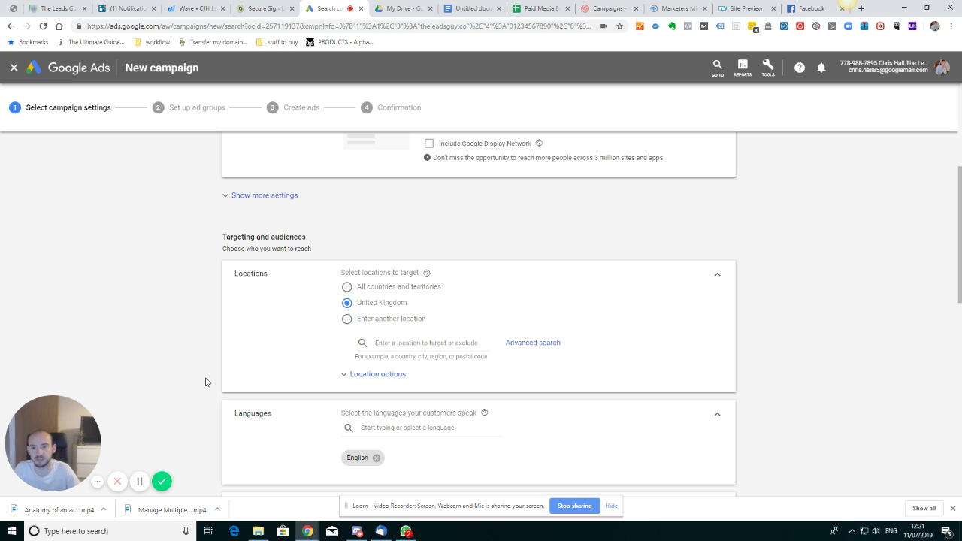
pyautogui.click(399, 342)
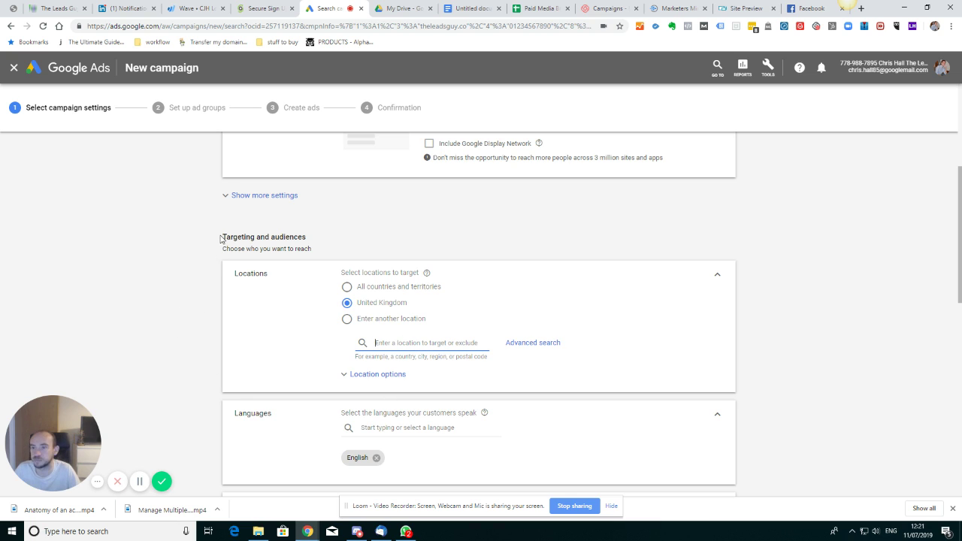
pyautogui.scroll(-2, 203, 276)
pyautogui.scroll(1, 203, 276)
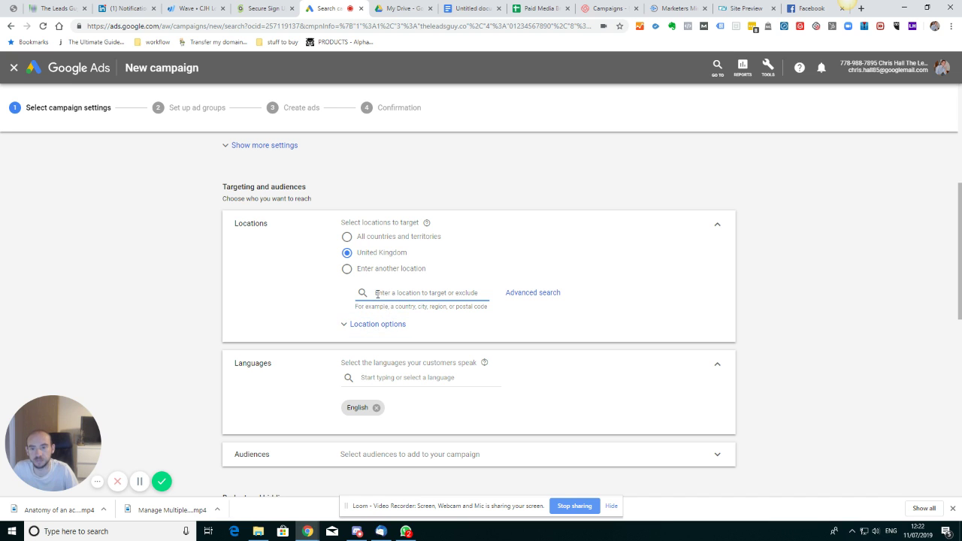
pyautogui.click(356, 327)
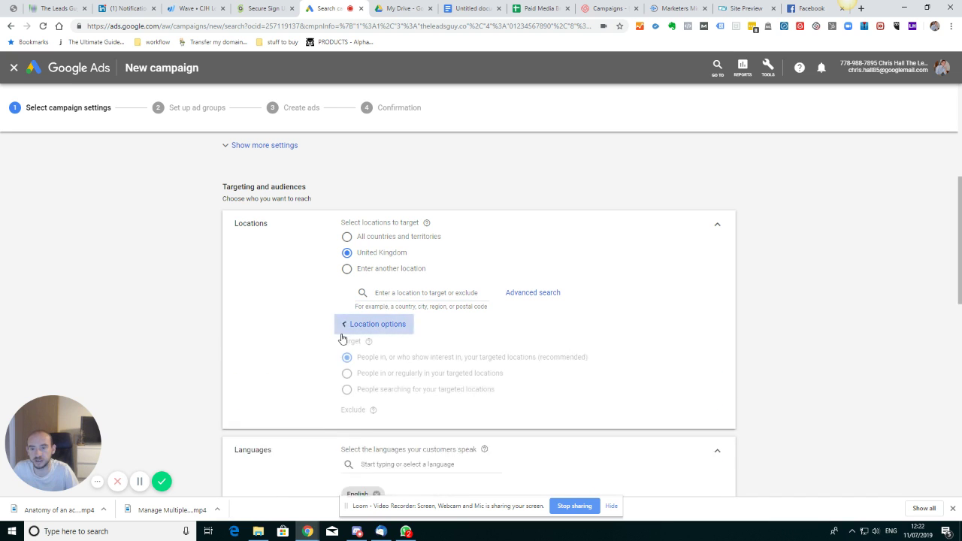
pyautogui.scroll(-1, 260, 398)
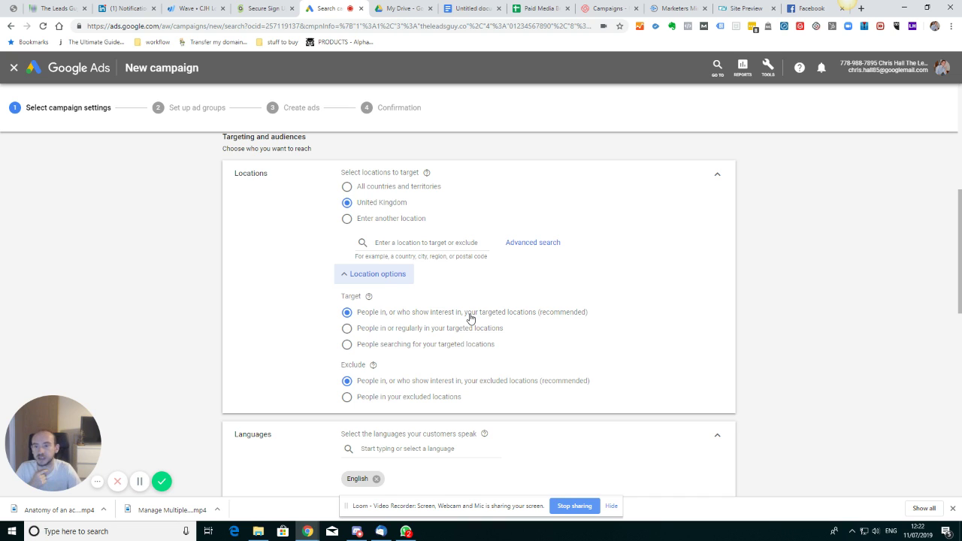
pyautogui.click(347, 328)
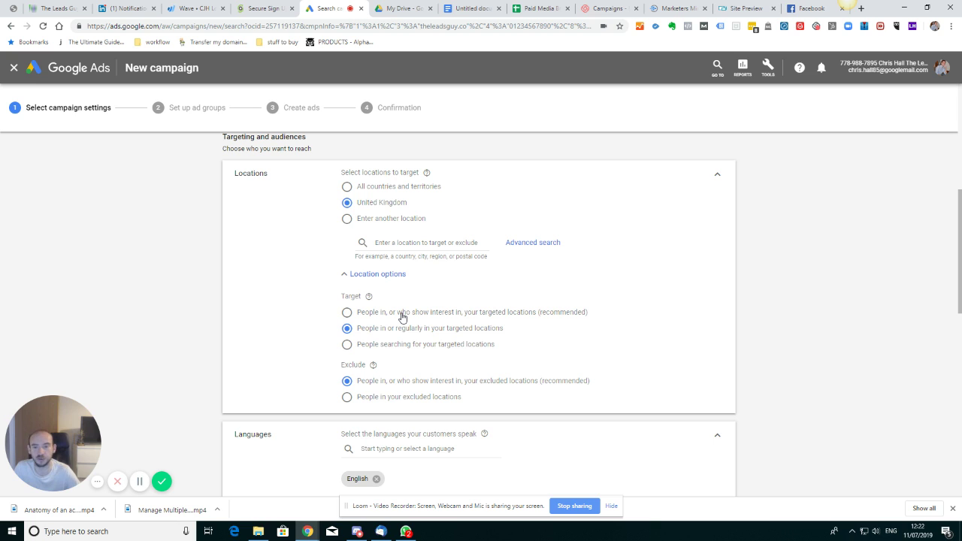
pyautogui.scroll(-2, 401, 317)
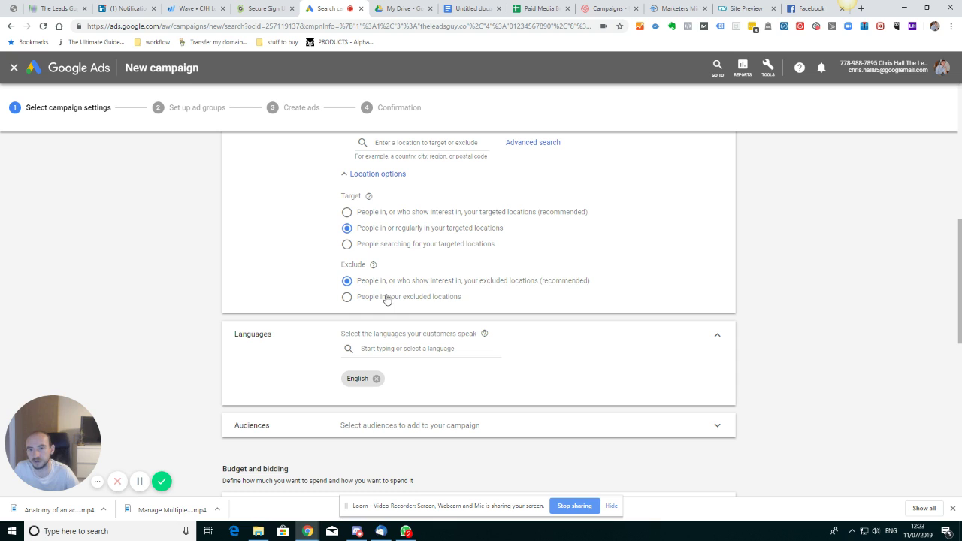
pyautogui.scroll(1, 442, 270)
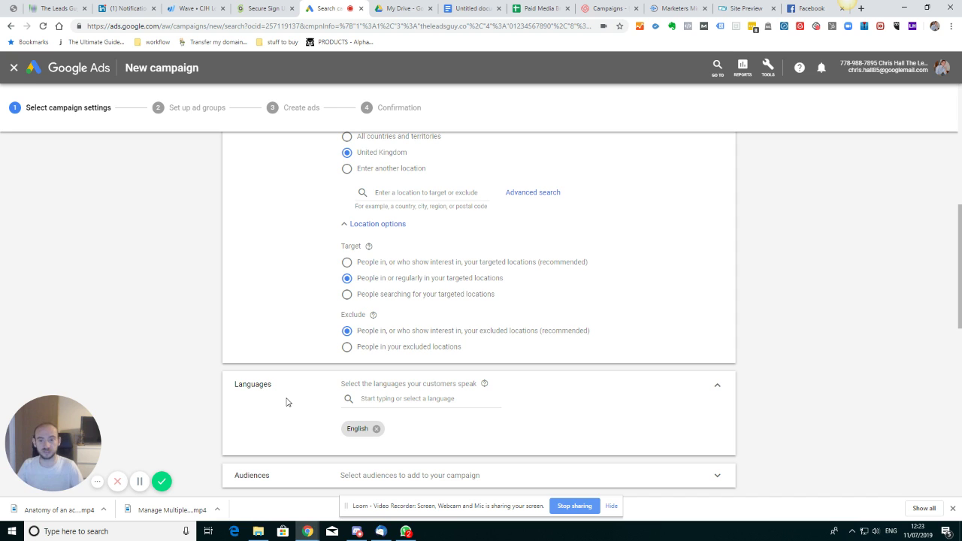
pyautogui.scroll(-1, 286, 402)
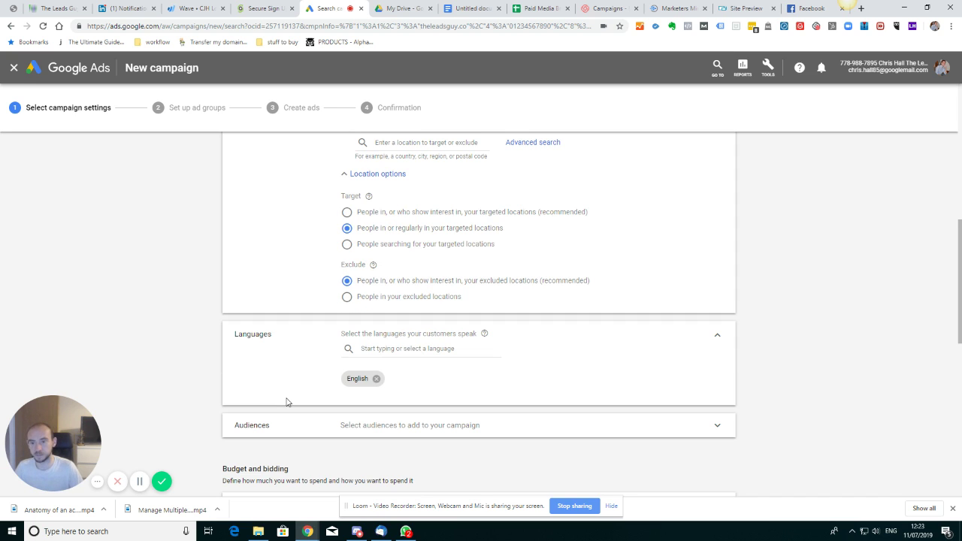
pyautogui.click(374, 348)
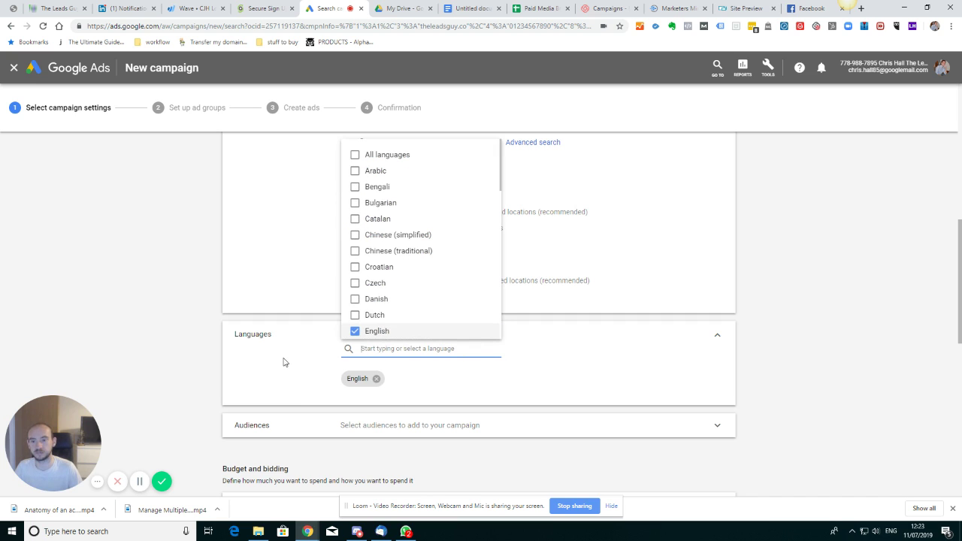
pyautogui.scroll(-4, 393, 278)
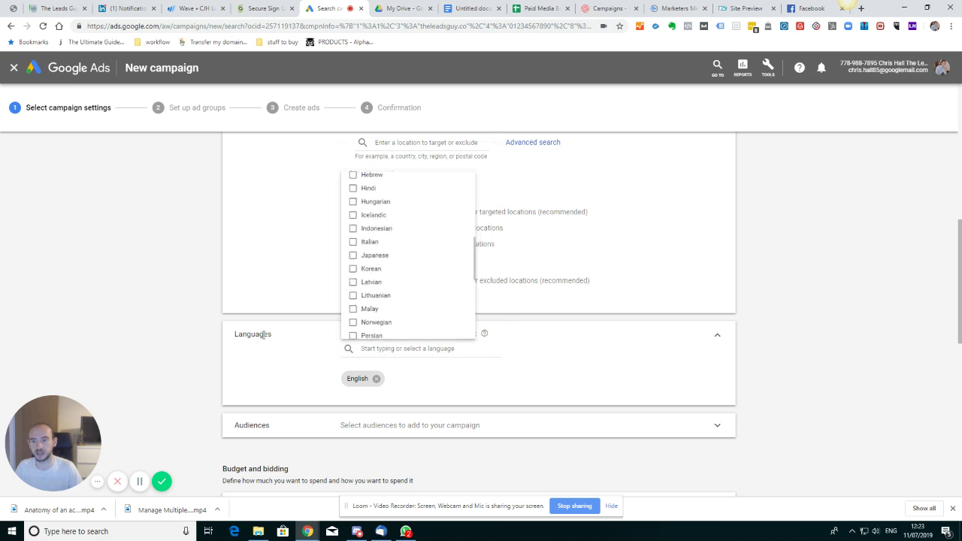
pyautogui.click(281, 363)
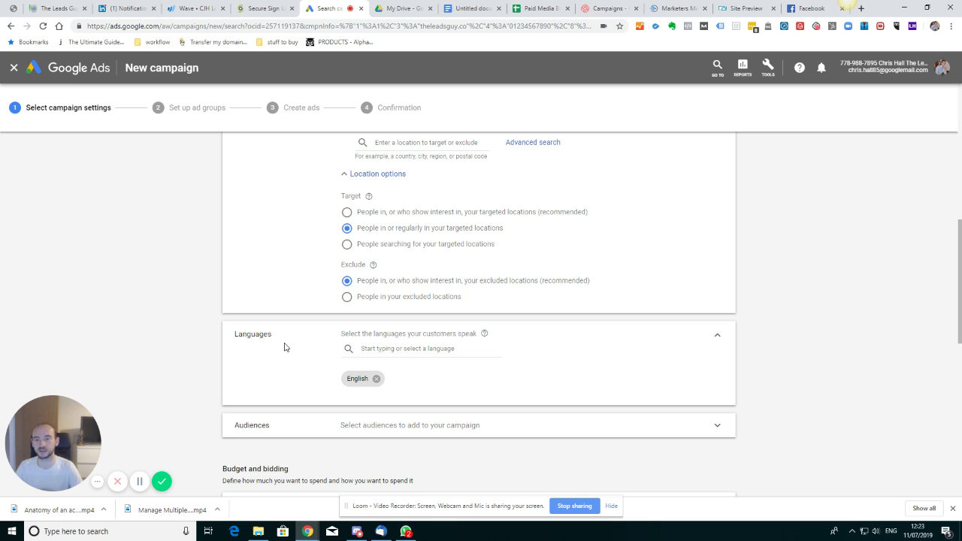
pyautogui.scroll(-1, 290, 344)
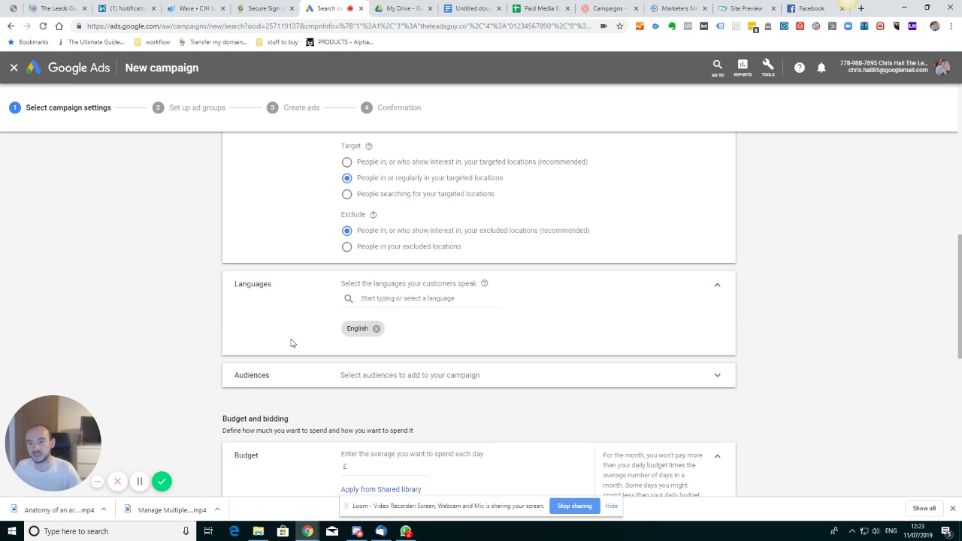
pyautogui.click(305, 384)
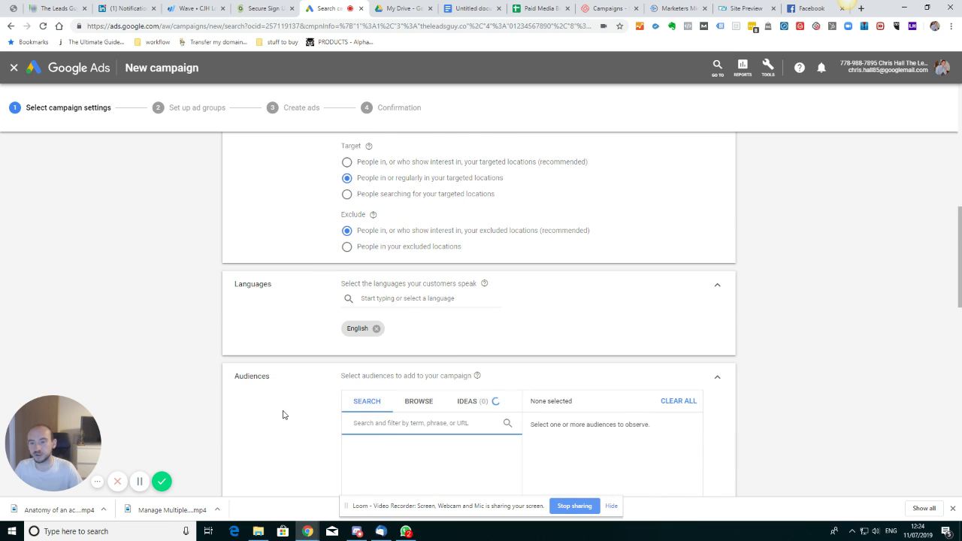
pyautogui.scroll(-1, 281, 414)
pyautogui.scroll(-1, 283, 415)
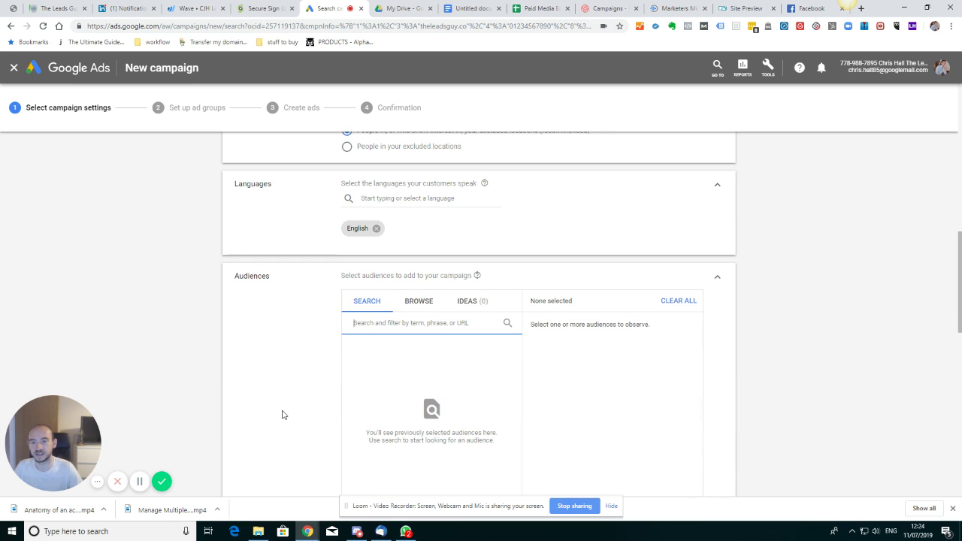
pyautogui.click(717, 277)
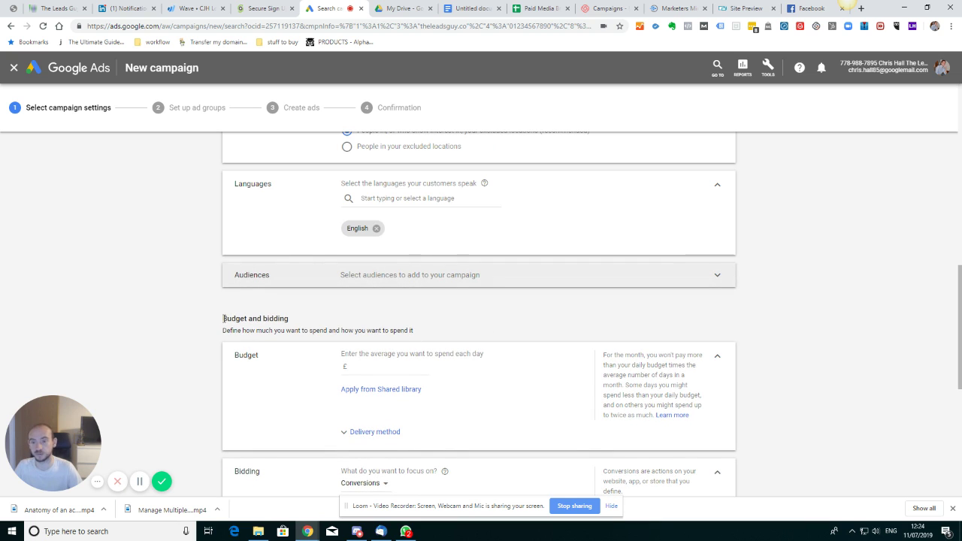
pyautogui.scroll(-1, 223, 319)
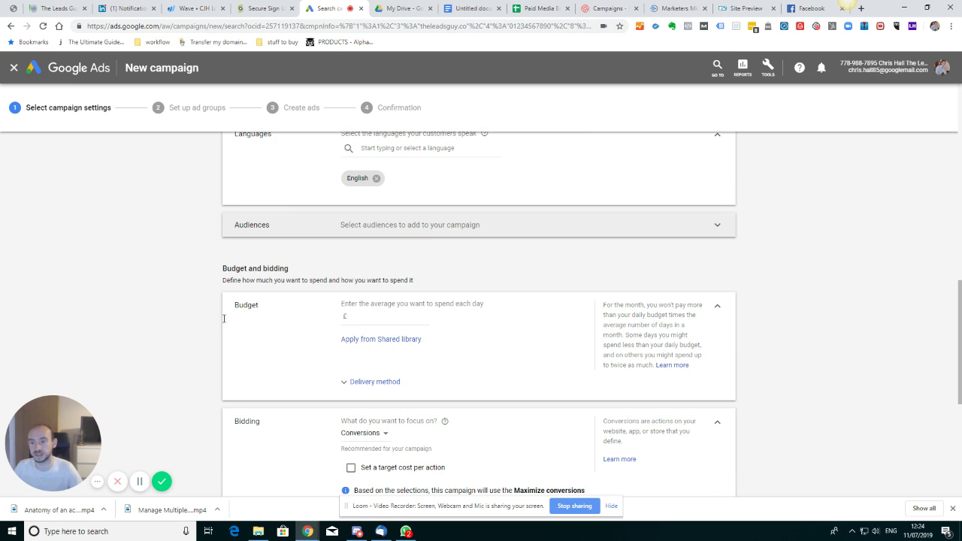
pyautogui.click(380, 317)
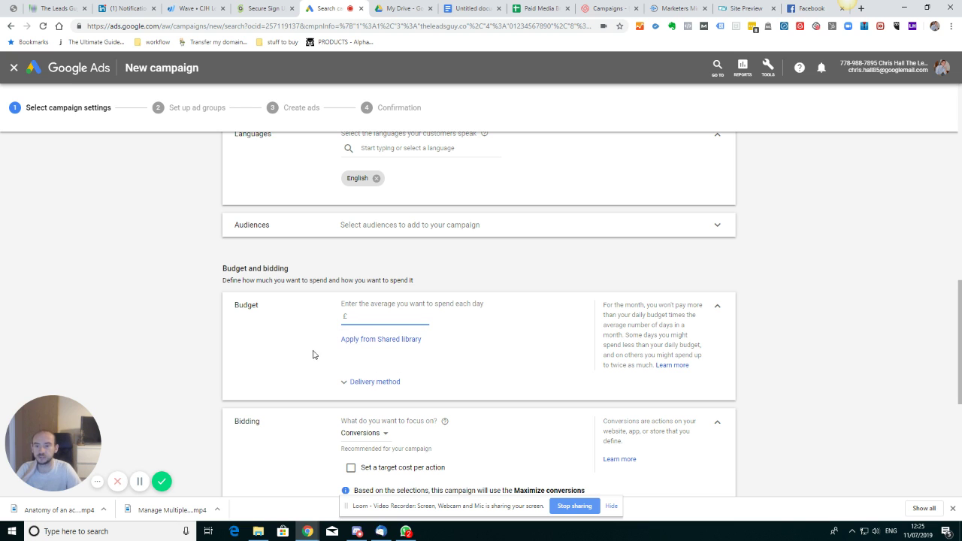
pyautogui.scroll(-1, 473, 395)
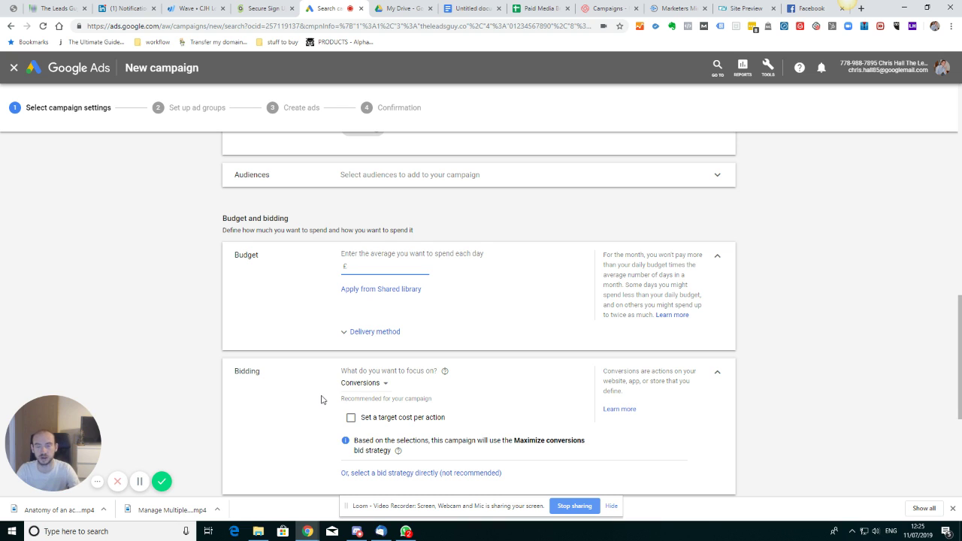
# Open the 'What do you want to focus on?' dropdown in the Bidding section.
pyautogui.scroll(-1, 321, 399)
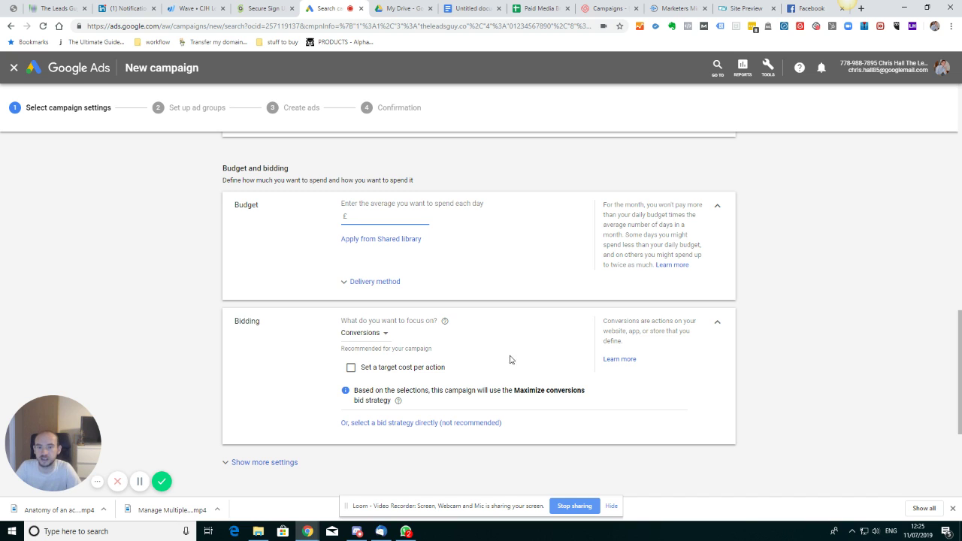
pyautogui.click(359, 333)
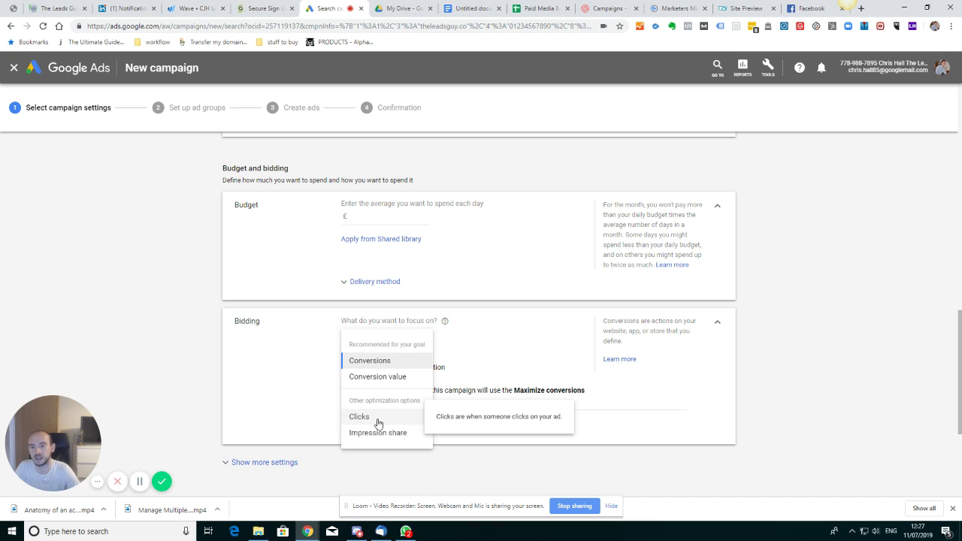
# Try Clicks as the bidding focus, then switch back to Conversions.
pyautogui.click(377, 424)
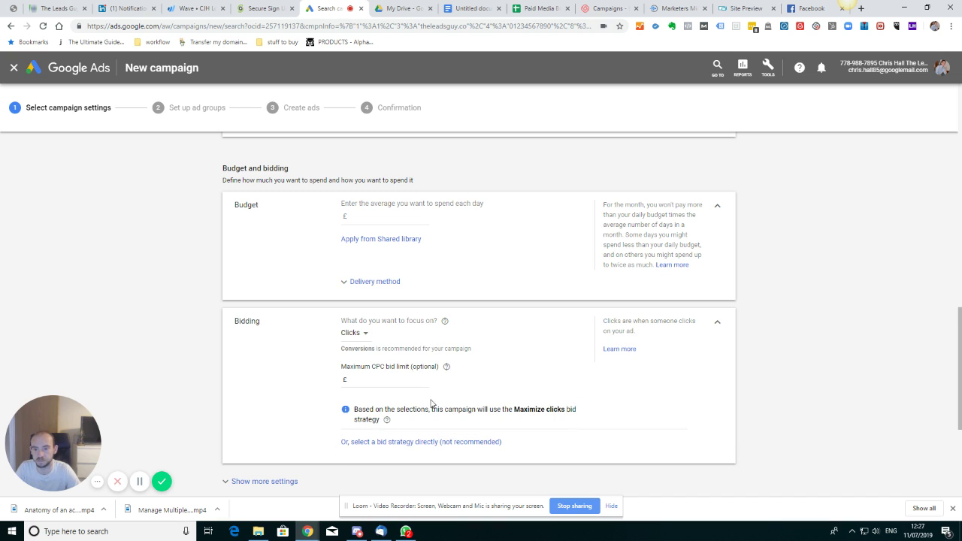
pyautogui.click(351, 335)
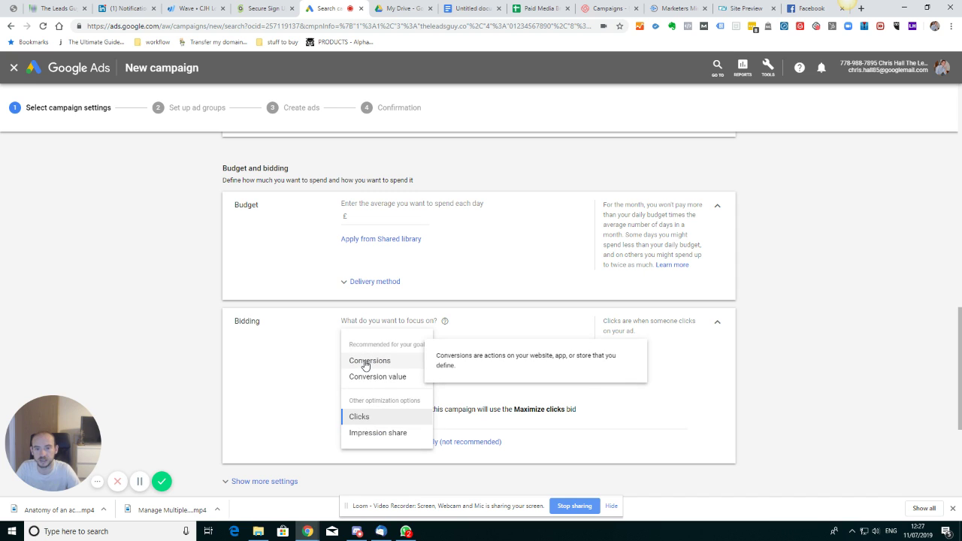
pyautogui.click(366, 362)
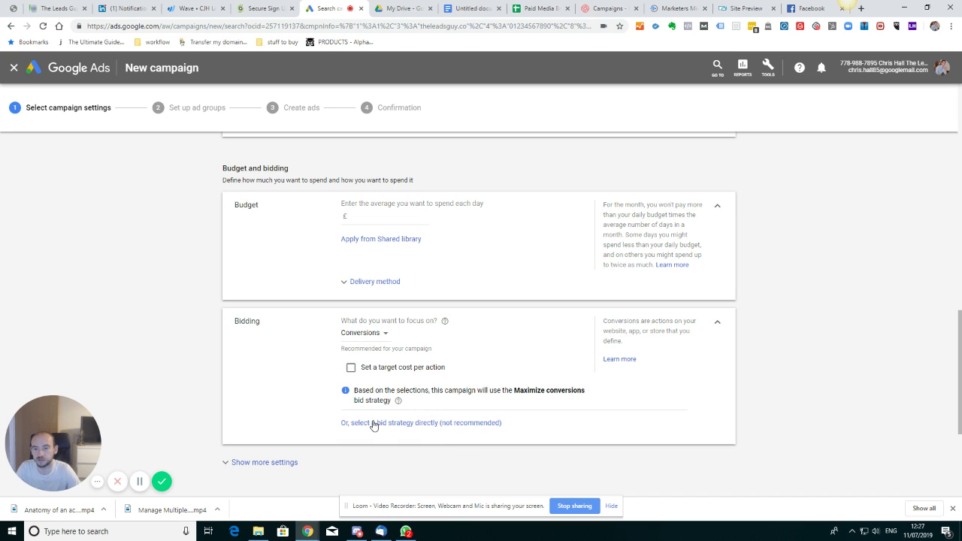
pyautogui.click(350, 367)
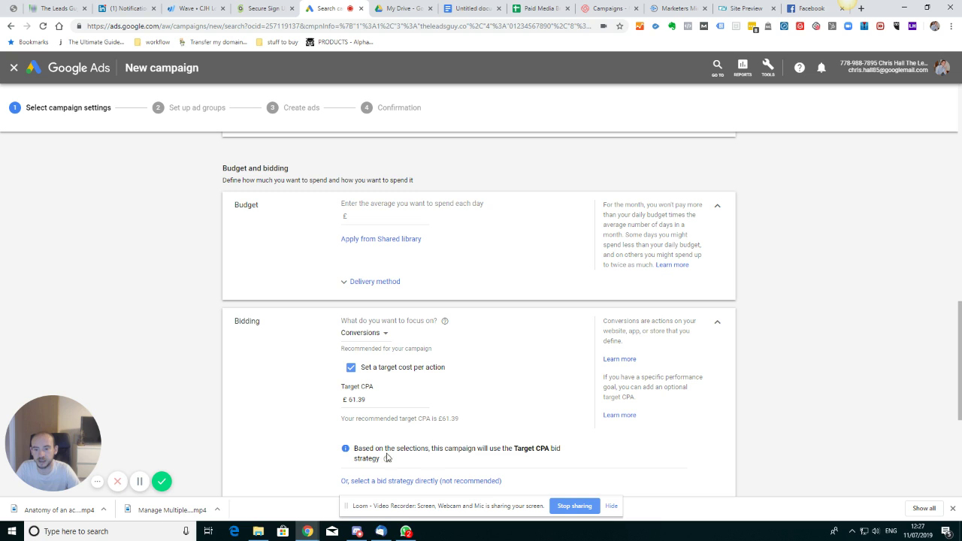
pyautogui.moveTo(514, 448); pyautogui.dragTo(551, 448)
pyautogui.click(550, 448)
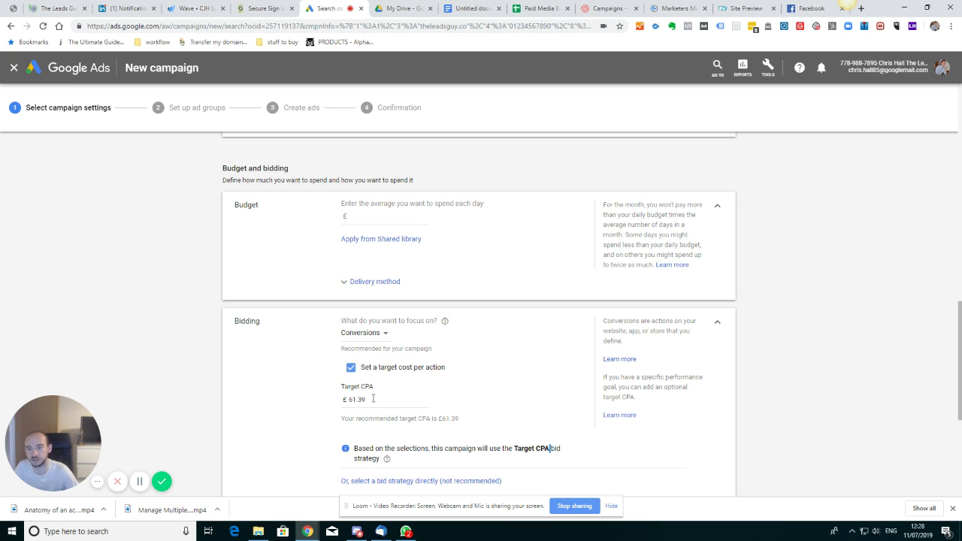
pyautogui.scroll(-2, 372, 399)
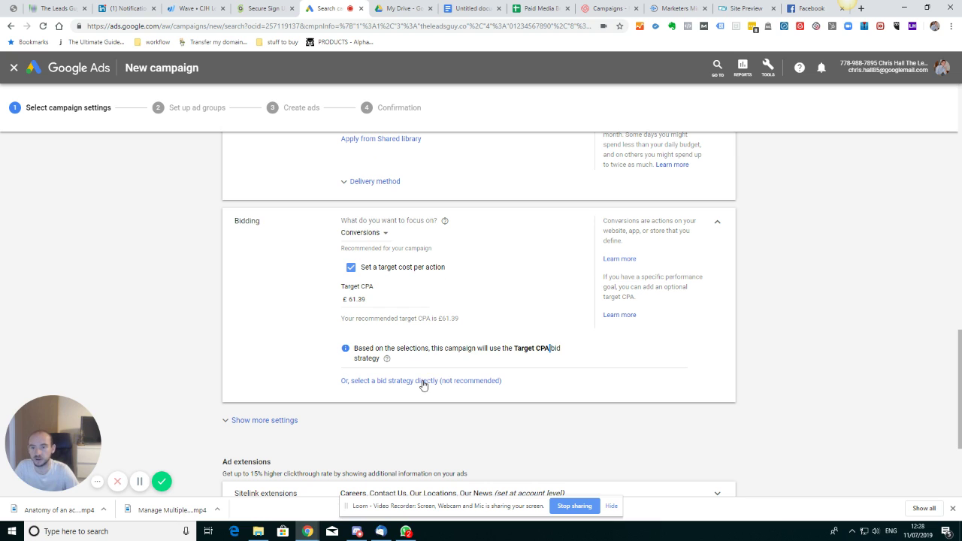
pyautogui.click(351, 267)
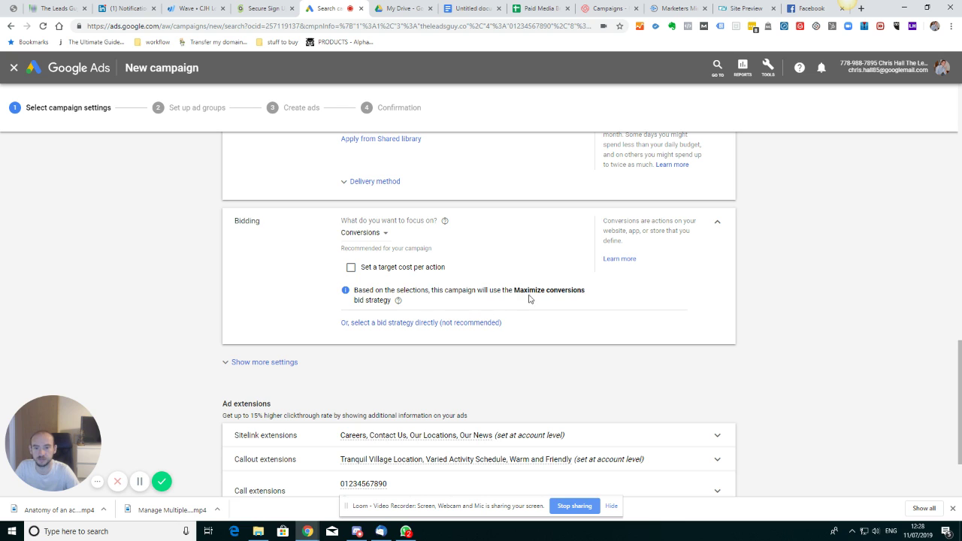
pyautogui.moveTo(513, 290); pyautogui.dragTo(587, 295)
# Switch to selecting a bid strategy directly and open the bid strategy list.
pyautogui.click(587, 294)
pyautogui.click(461, 325)
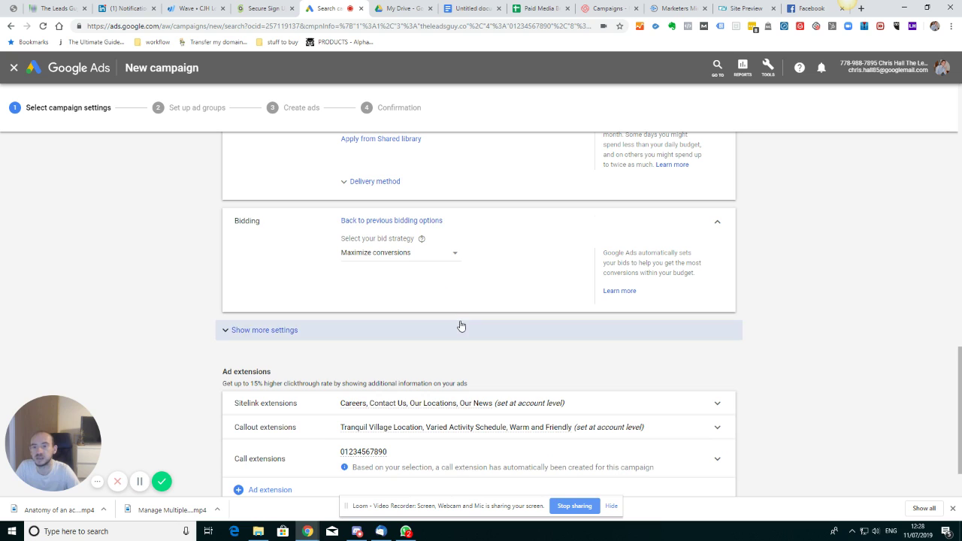
pyautogui.click(444, 255)
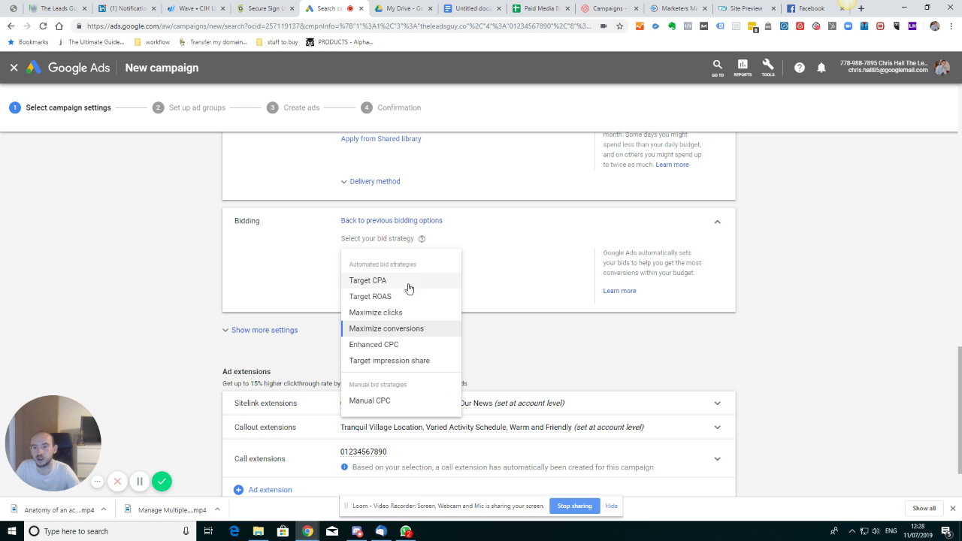
pyautogui.moveTo(388, 281)
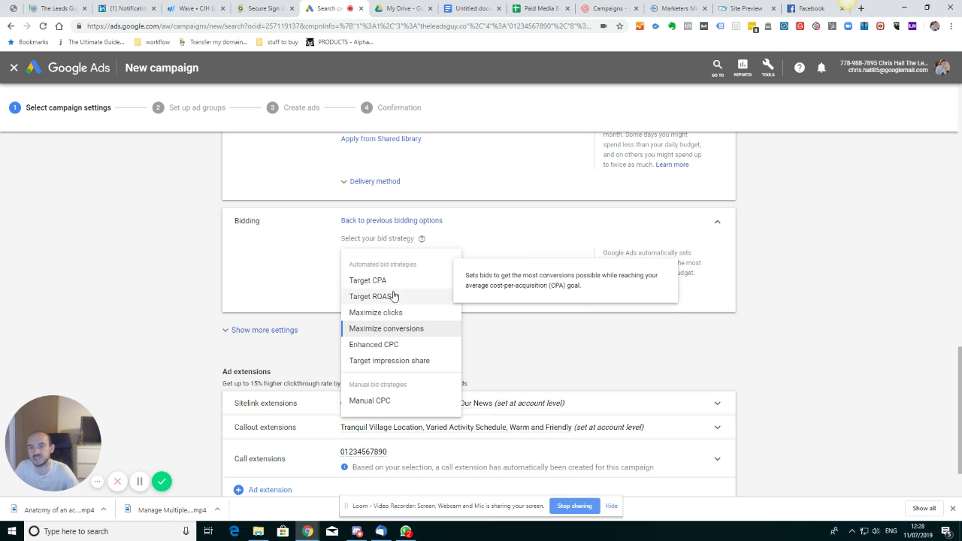
pyautogui.moveTo(386, 299)
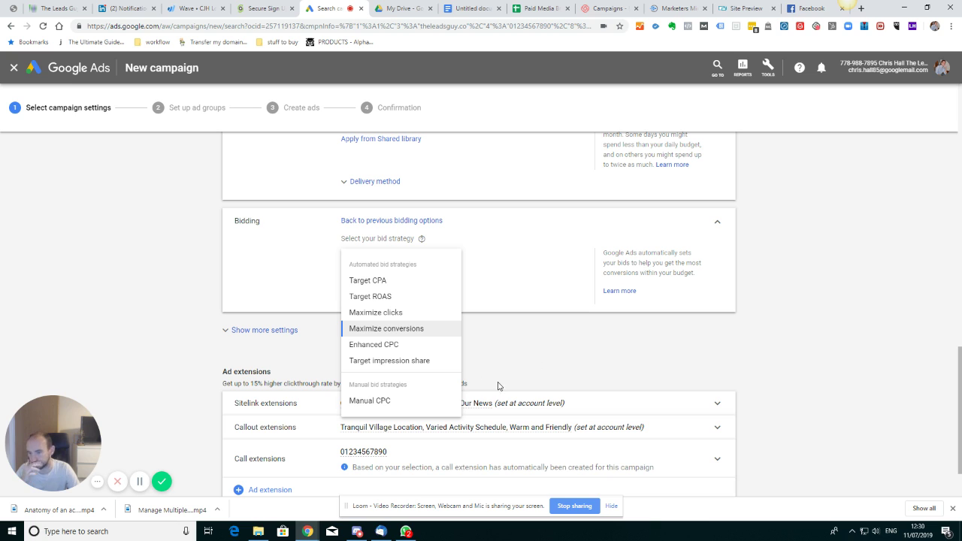
# Choose Maximize conversions as the bid strategy and scroll down the page.
pyautogui.click(525, 351)
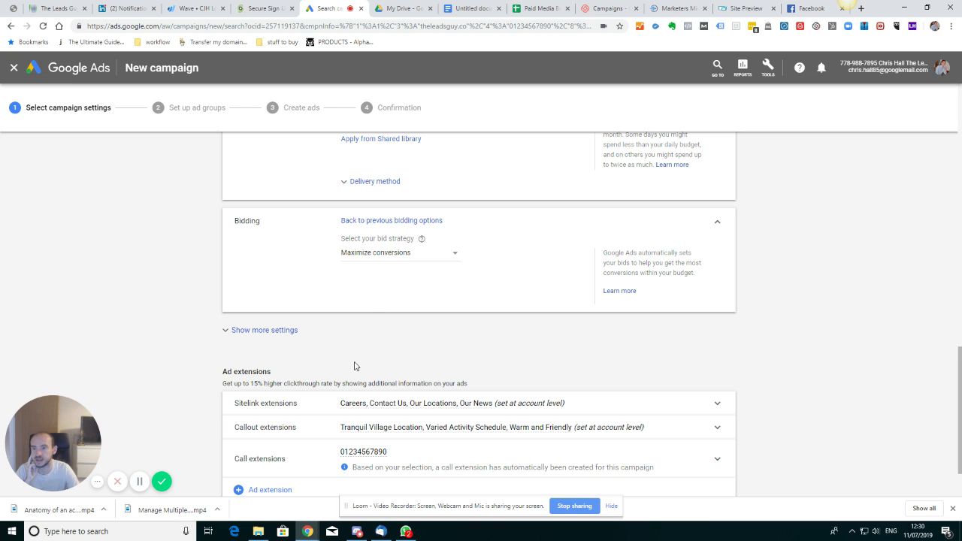
pyautogui.scroll(-1, 245, 383)
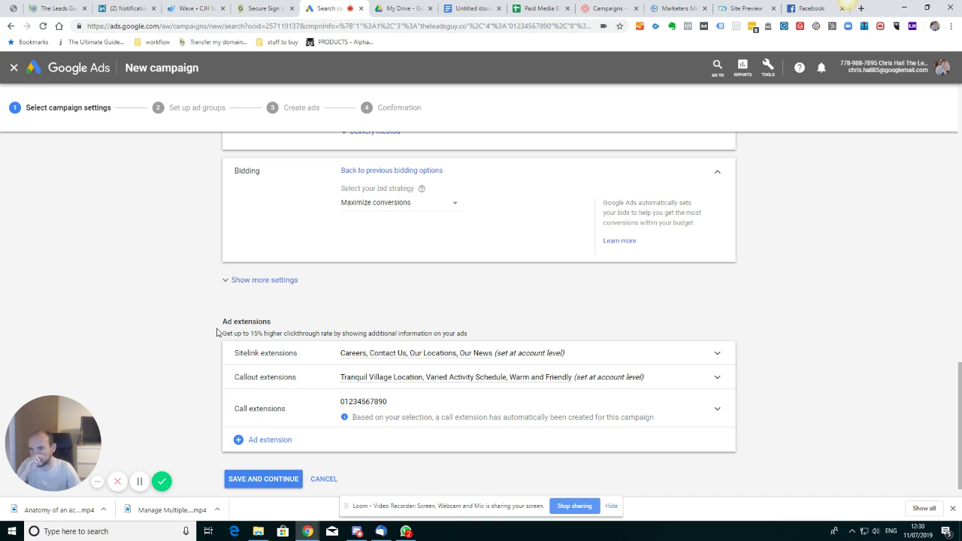
# Google 'plumber in bristol' in a new tab and look over the paid ads.
pyautogui.click(861, 8)
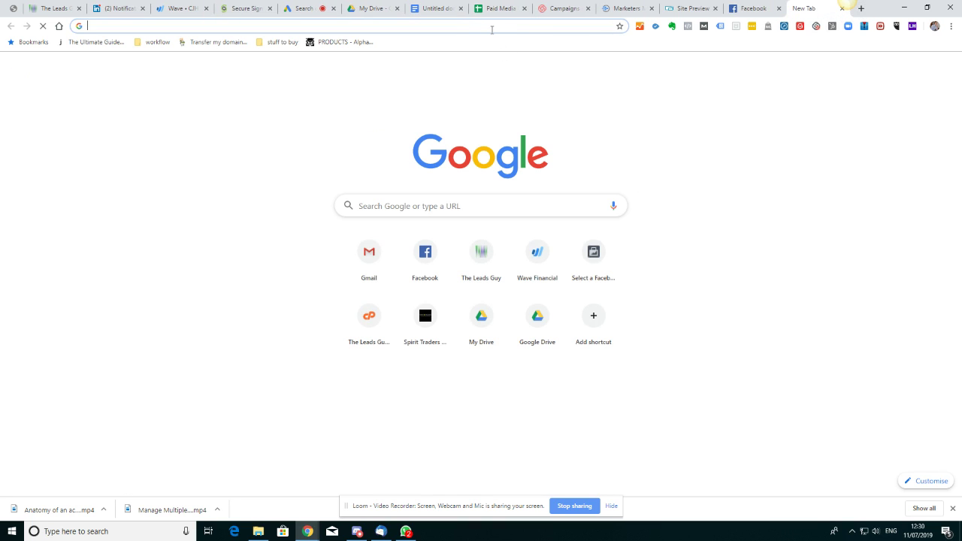
pyautogui.write('plumber in b')
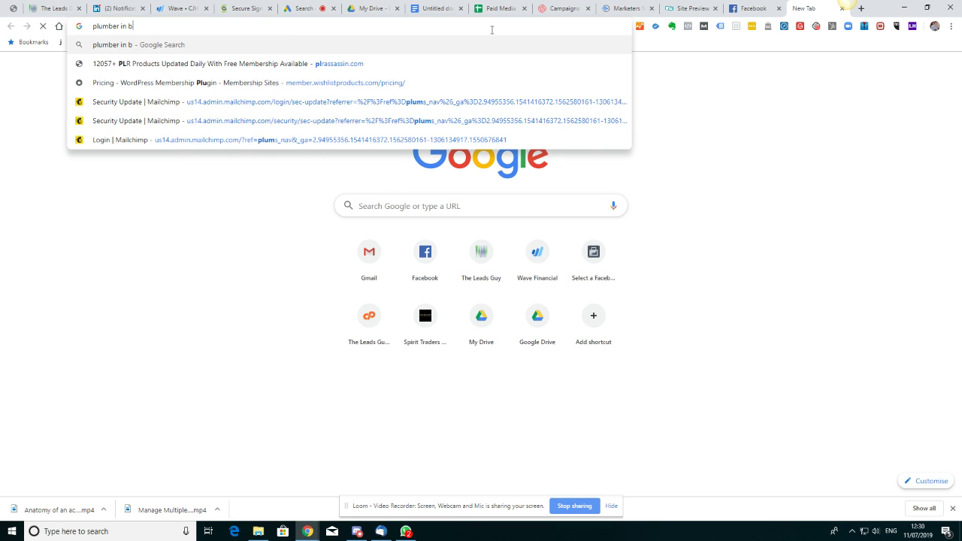
pyautogui.write('ristol')
pyautogui.press('Return')
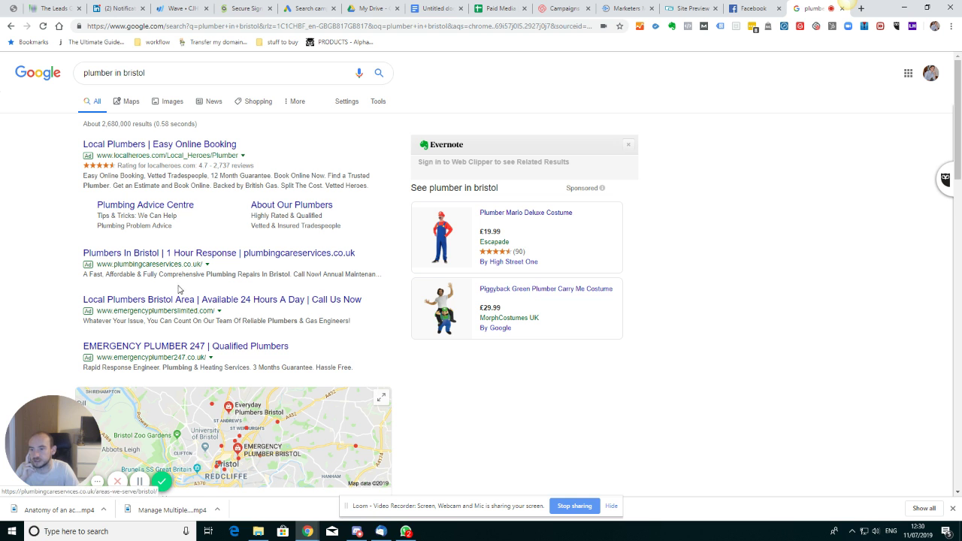
pyautogui.scroll(-4, 120, 210)
pyautogui.scroll(-1, 197, 310)
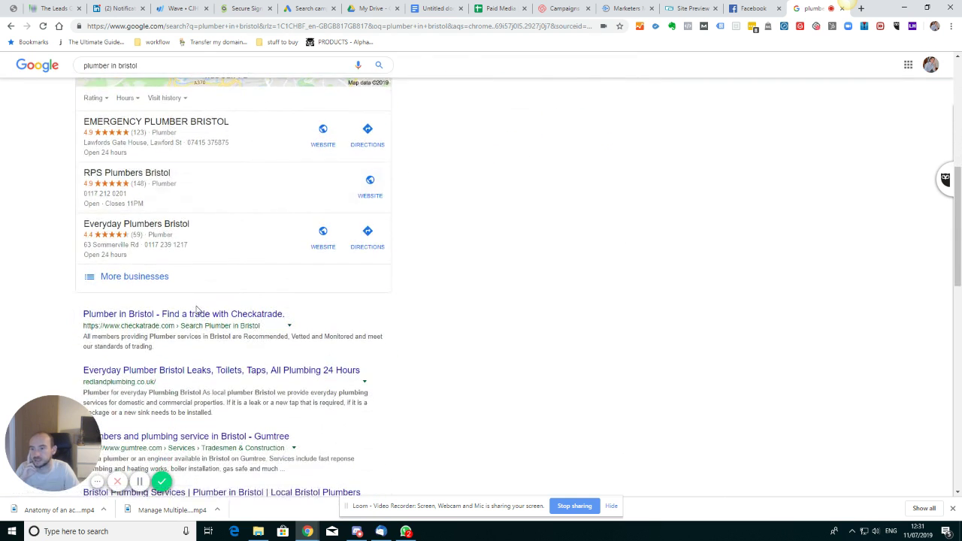
pyautogui.scroll(5, 199, 312)
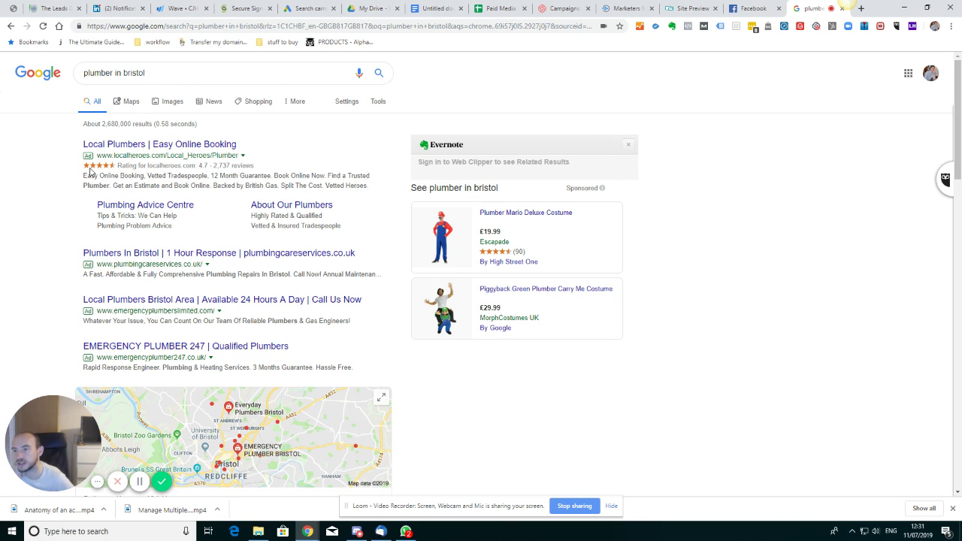
# Highlight the top ad's description, then go back to the Google Ads tab.
pyautogui.moveTo(83, 176); pyautogui.dragTo(272, 175)
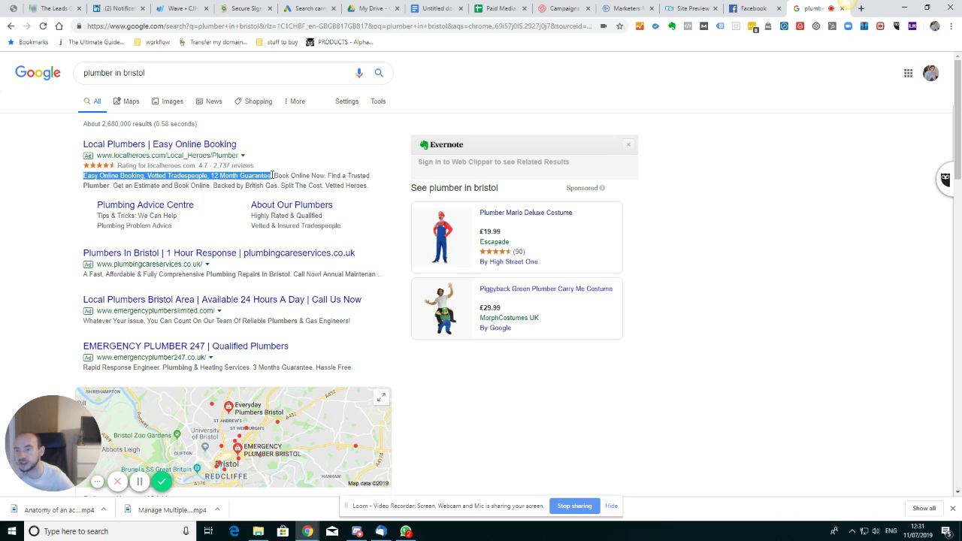
pyautogui.click(110, 175)
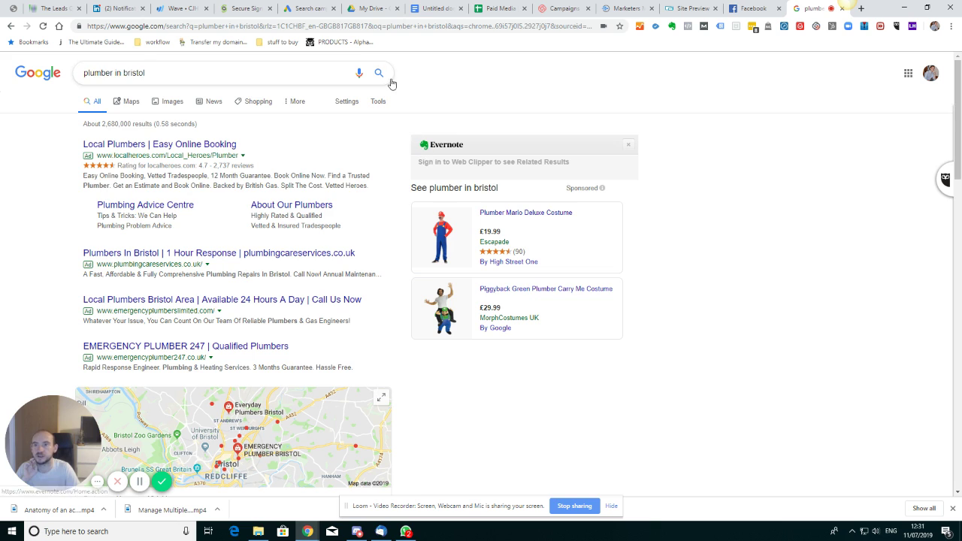
pyautogui.click(304, 8)
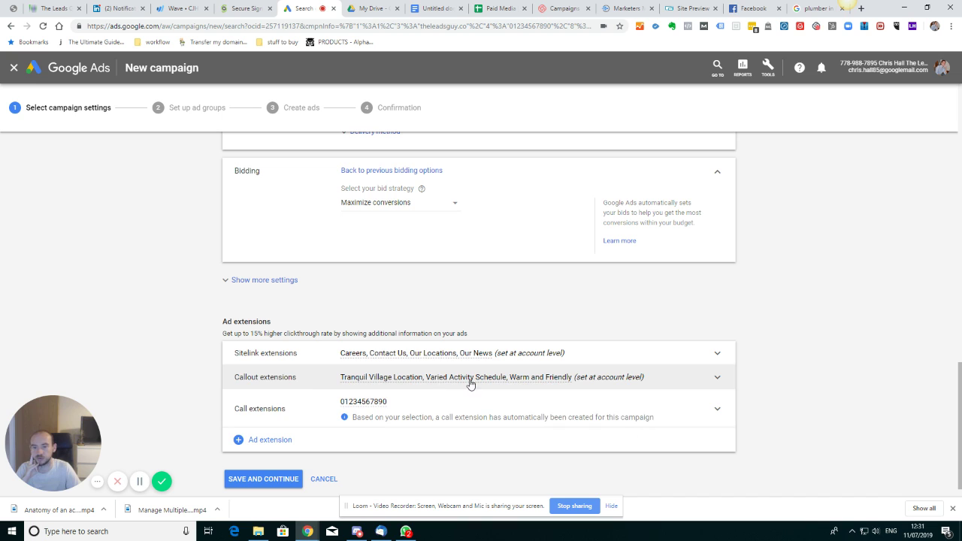
# Add a structured snippet extension that uses the account-level Service catalog snippets instead of campaign-level ones.
pyautogui.click(263, 441)
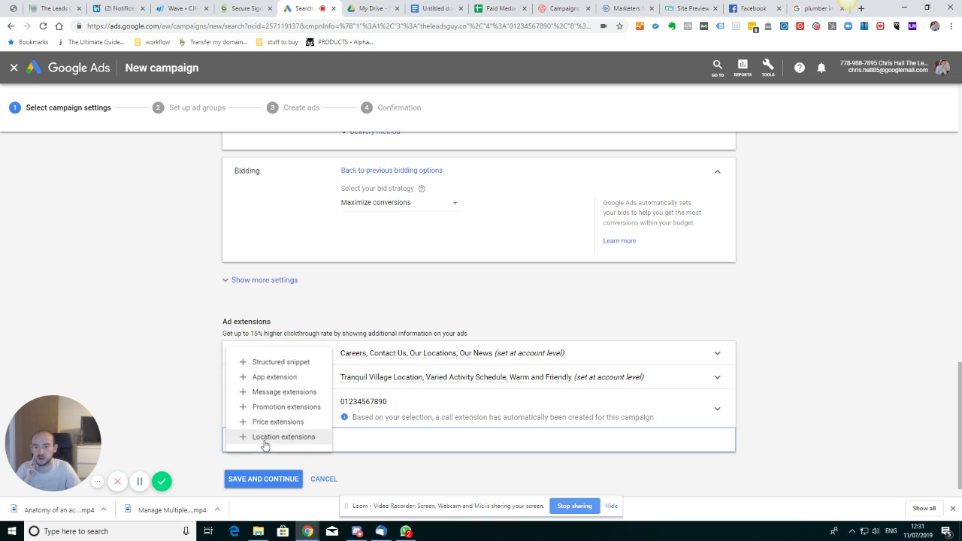
pyautogui.click(280, 362)
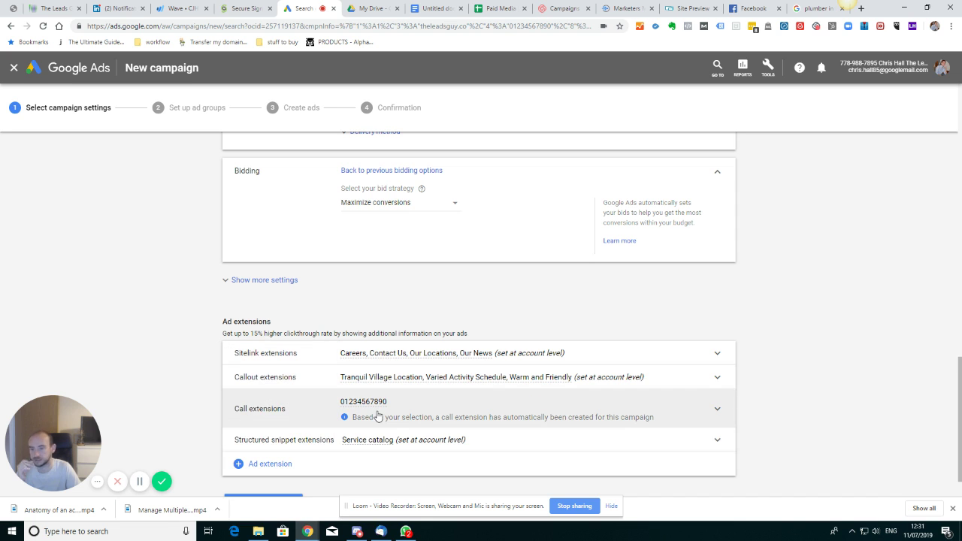
pyautogui.click(437, 447)
pyautogui.scroll(-2, 365, 461)
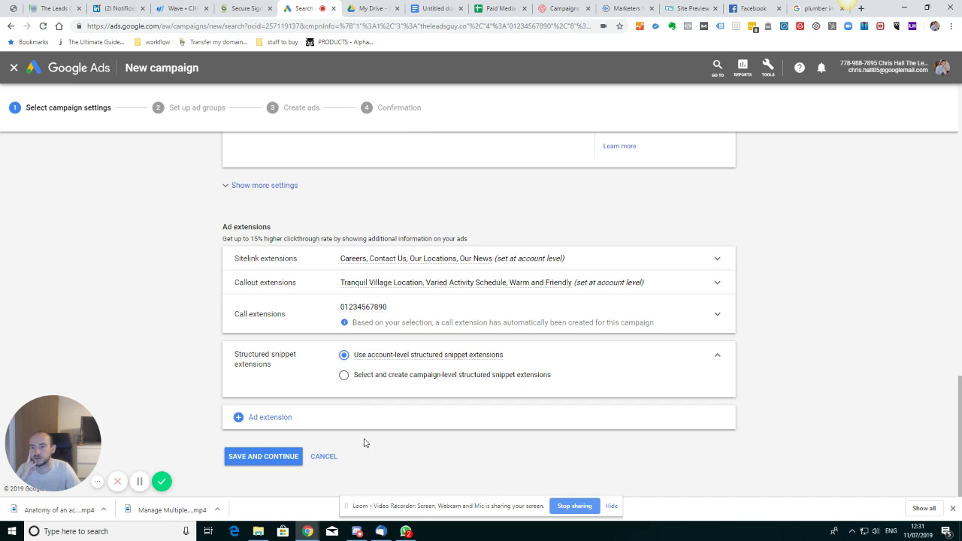
pyautogui.click(344, 374)
pyautogui.scroll(-5, 337, 418)
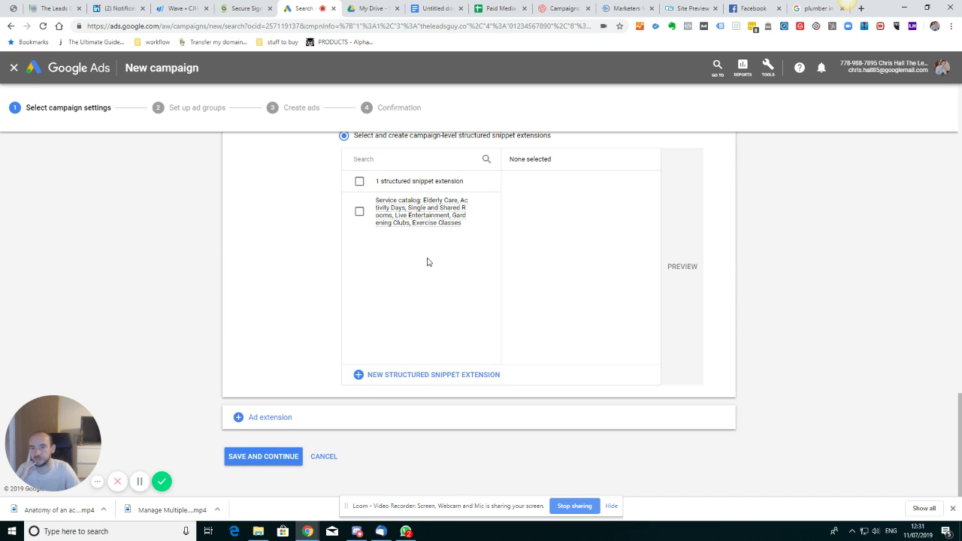
pyautogui.scroll(2, 421, 267)
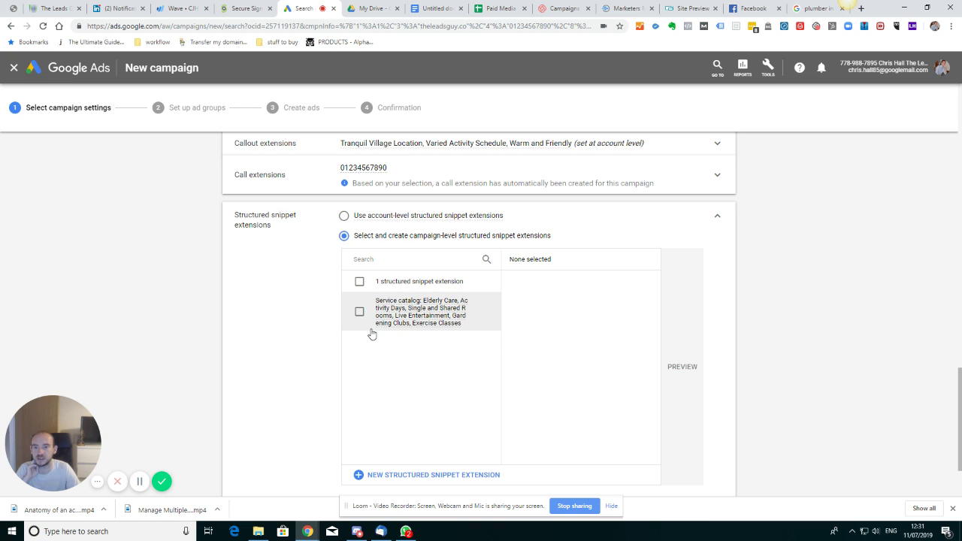
pyautogui.moveTo(423, 308)
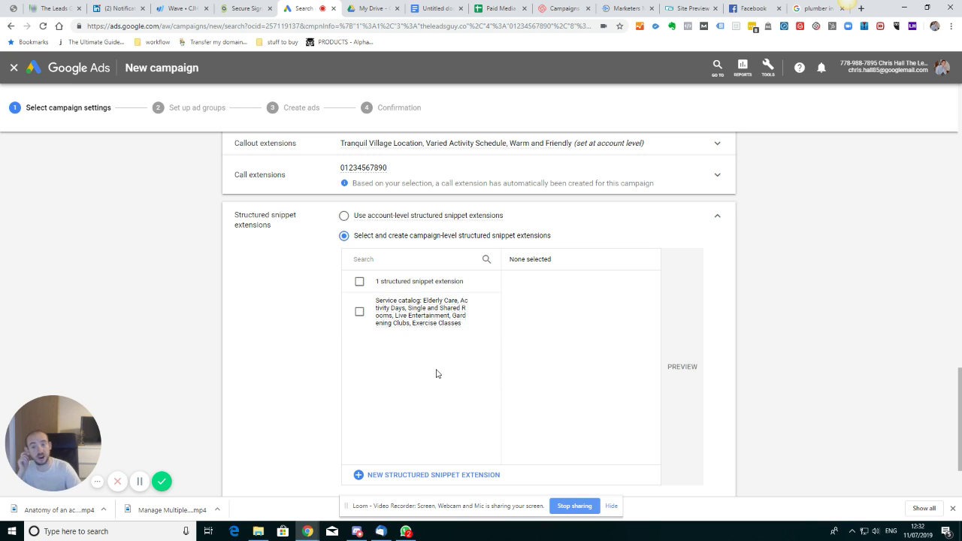
pyautogui.click(343, 215)
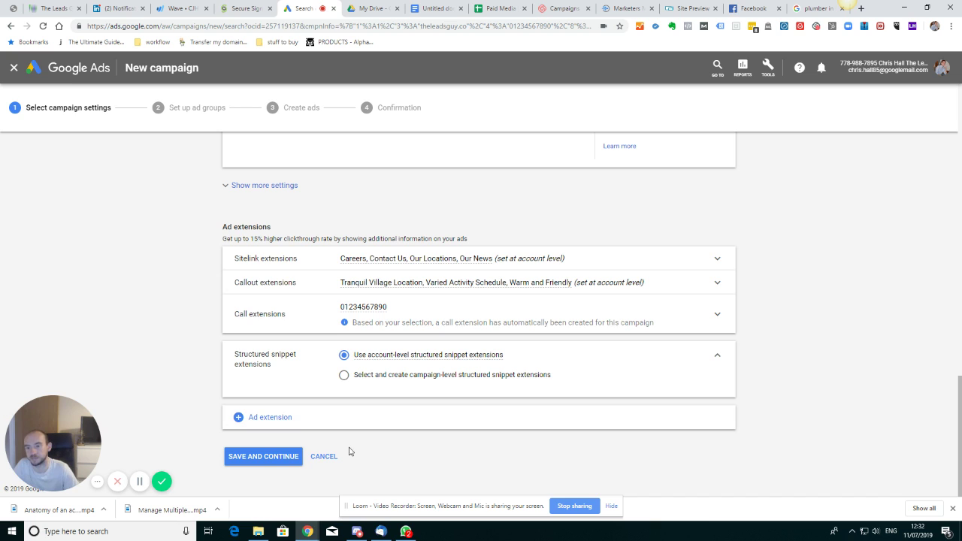
# Save the campaign settings, revisiting the flagged budget field, and proceed to ad group setup.
pyautogui.click(286, 456)
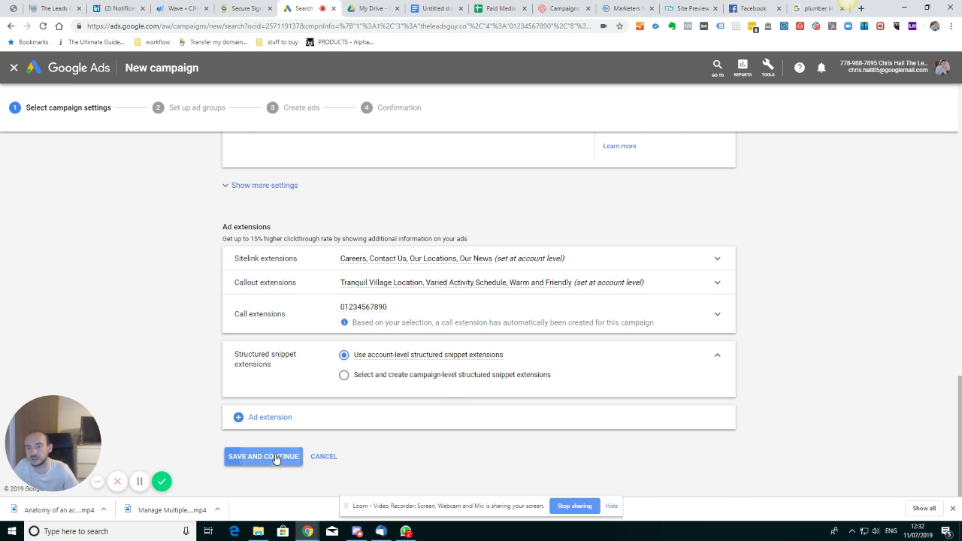
pyautogui.click(359, 148)
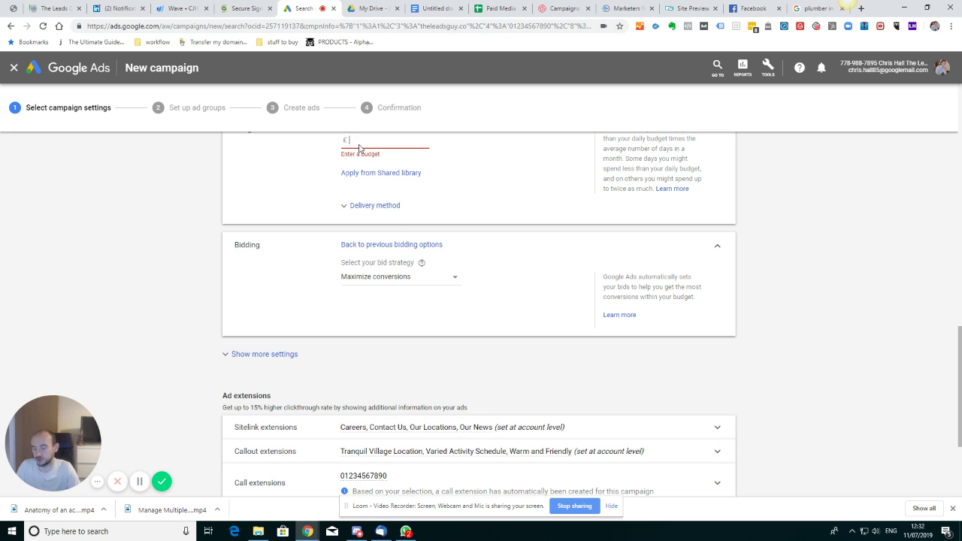
pyautogui.scroll(-2, 323, 368)
pyautogui.click(283, 459)
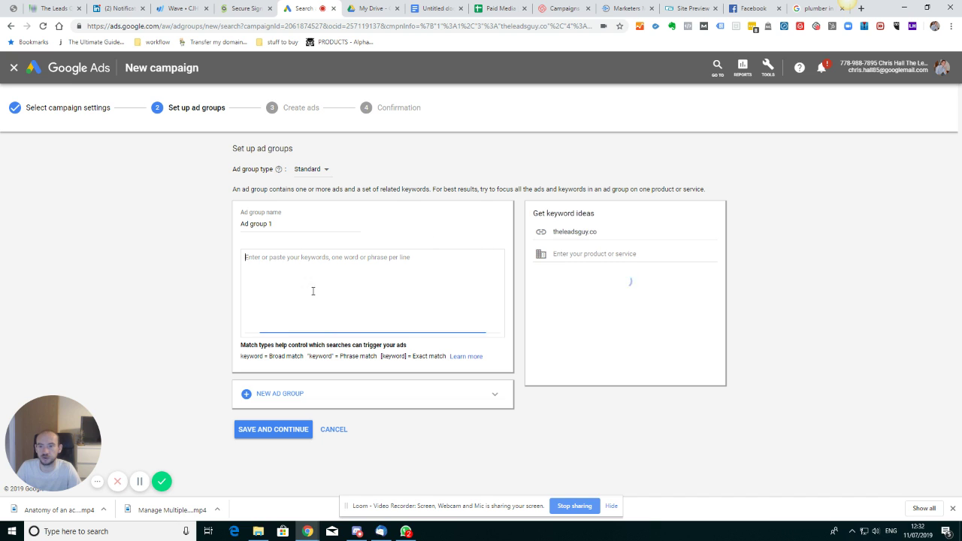
# Rename the default 'Ad group 1' to 'lead generation'.
pyautogui.moveTo(256, 223); pyautogui.dragTo(284, 231)
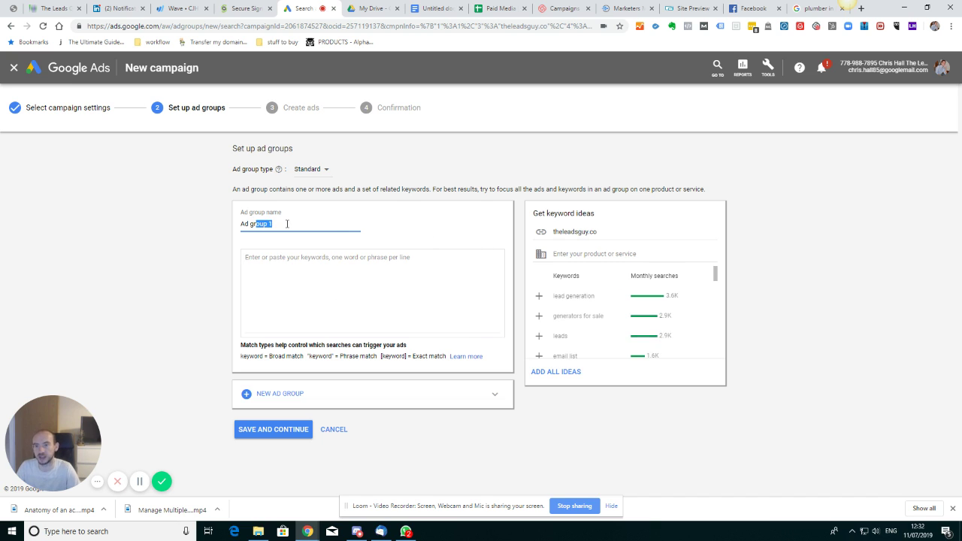
pyautogui.moveTo(280, 224); pyautogui.dragTo(229, 226)
pyautogui.write('lea')
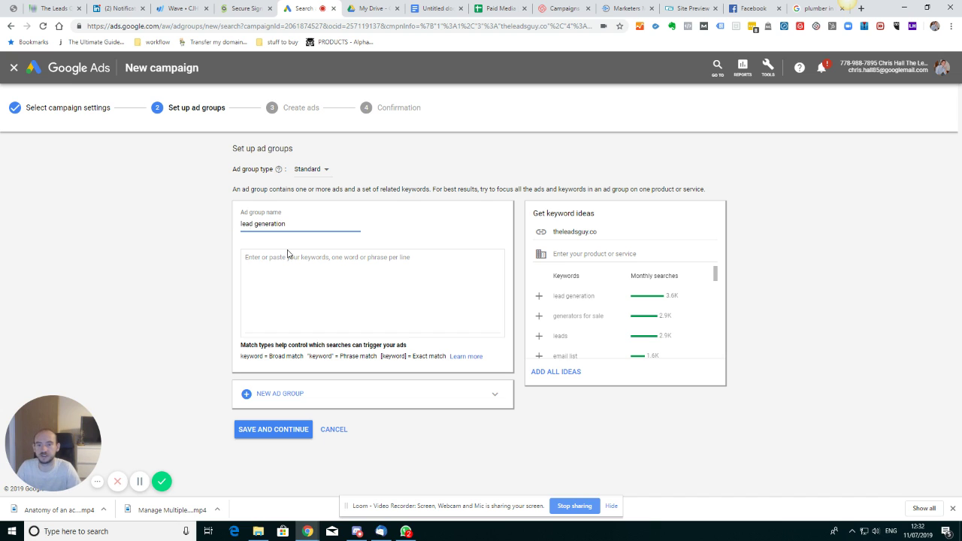
# Add 'lead generation' from the keyword ideas as the group's first keyword.
pyautogui.scroll(-3, 571, 316)
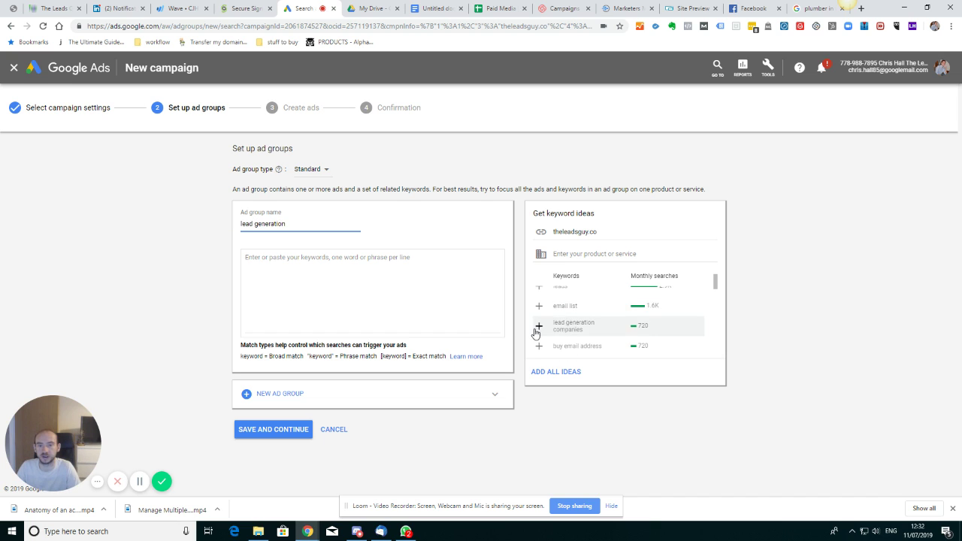
pyautogui.scroll(-2, 579, 330)
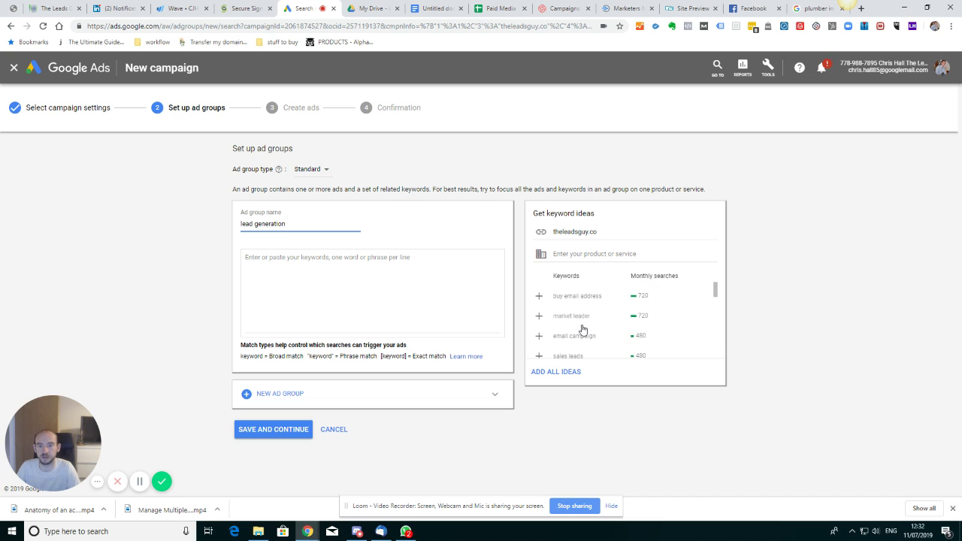
pyautogui.scroll(-1, 583, 324)
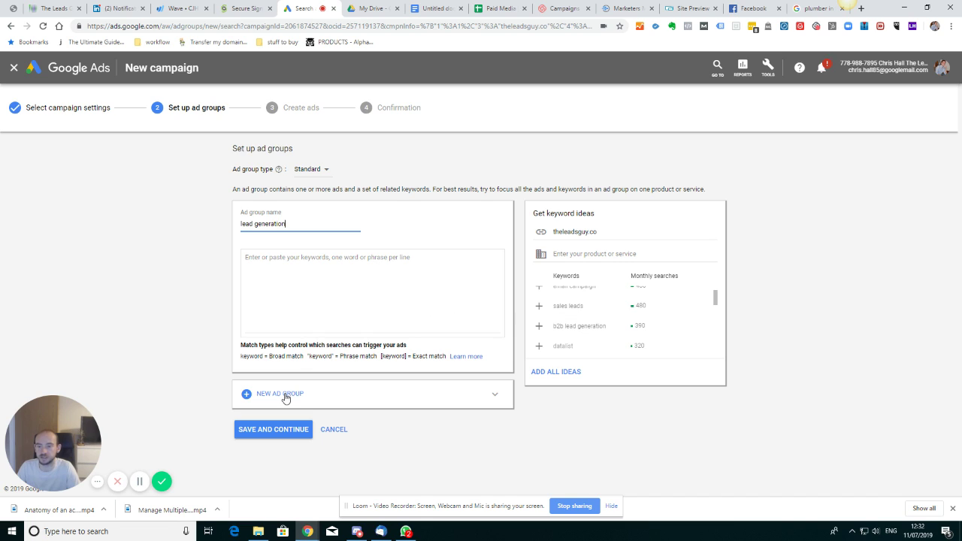
pyautogui.click(285, 290)
pyautogui.click(579, 298)
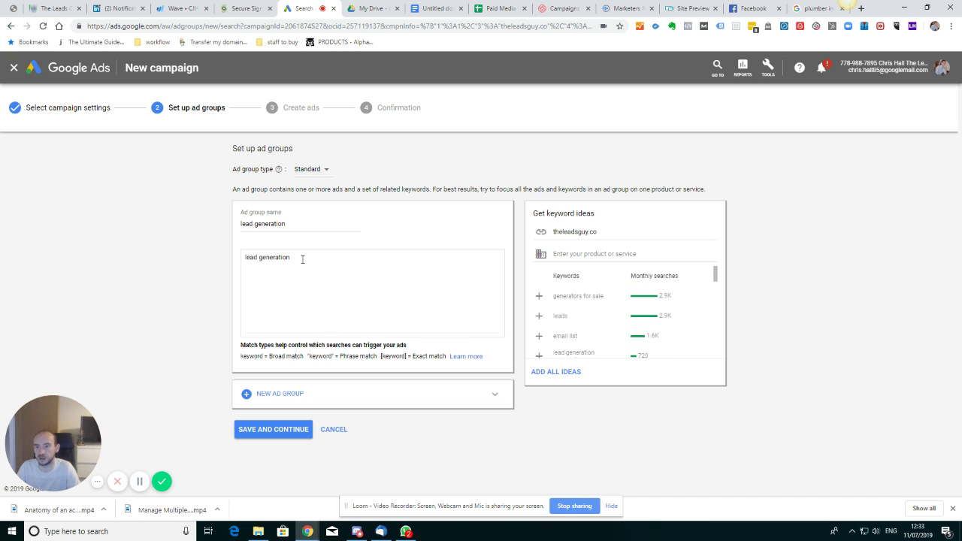
# Add a second ad group named 'lead generation bristol'.
pyautogui.click(273, 394)
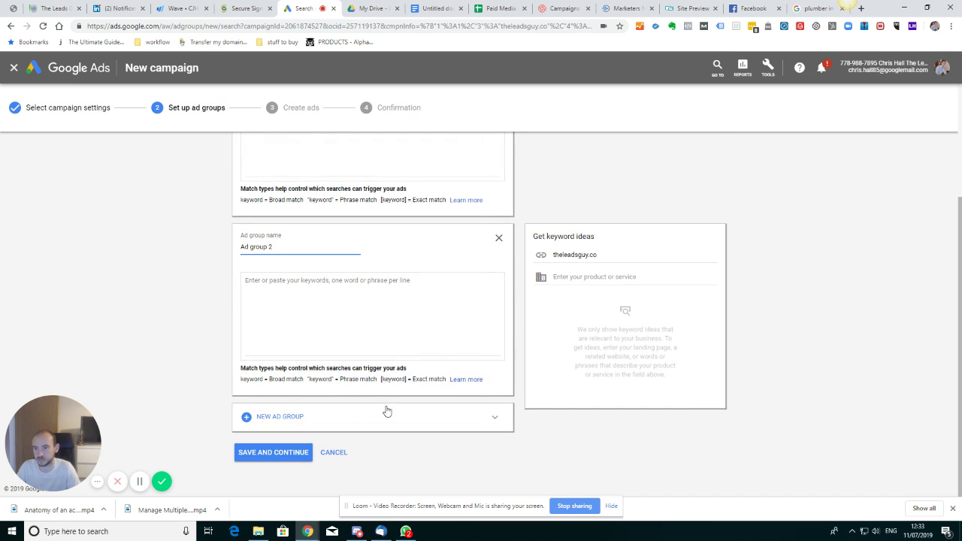
pyautogui.moveTo(276, 246); pyautogui.dragTo(215, 250)
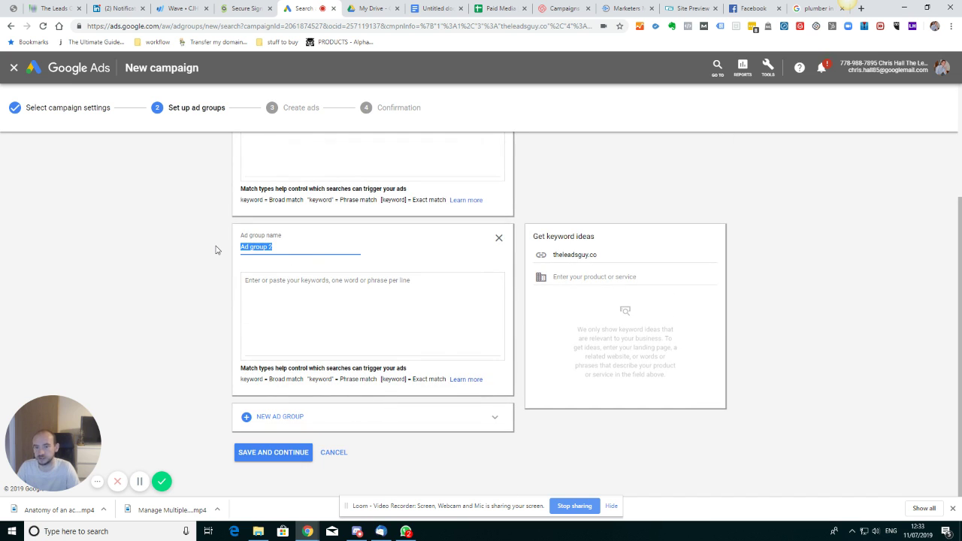
pyautogui.write('digital marketing a')
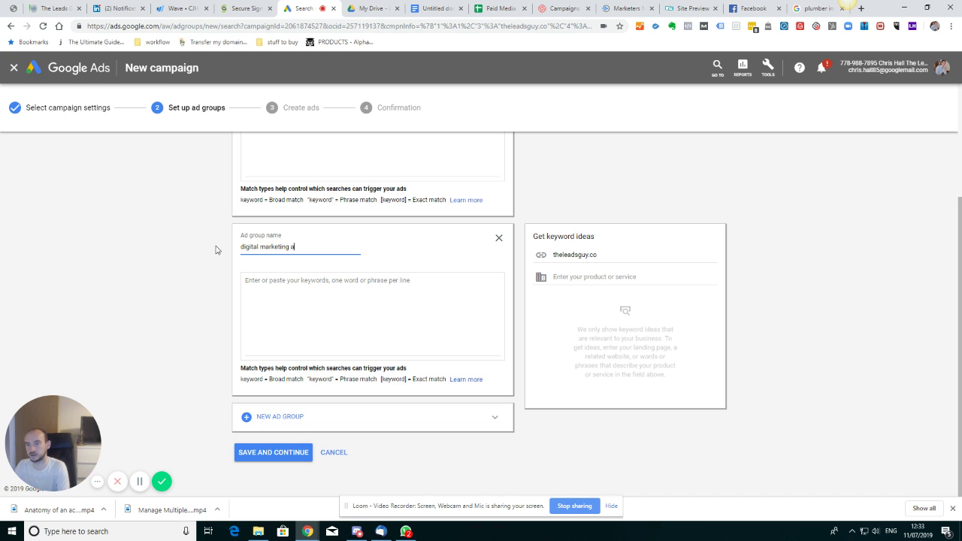
pyautogui.press('BackSpace')
pyautogui.press('BackSpace')
pyautogui.press('BackSpace')
pyautogui.press('BackSpace')
pyautogui.press('BackSpace')
pyautogui.press('BackSpace')
pyautogui.press('BackSpace')
pyautogui.press('BackSpace')
pyautogui.press('BackSpace')
pyautogui.press('BackSpace')
pyautogui.press('BackSpace')
pyautogui.press('BackSpace')
pyautogui.press('BackSpace')
pyautogui.press('BackSpace')
pyautogui.press('BackSpace')
pyautogui.press('BackSpace')
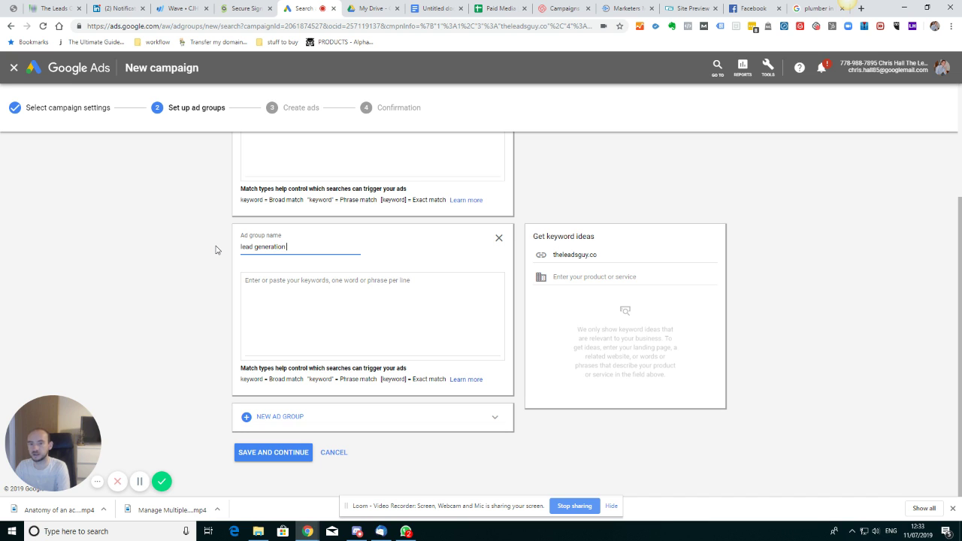
pyautogui.write('ol')
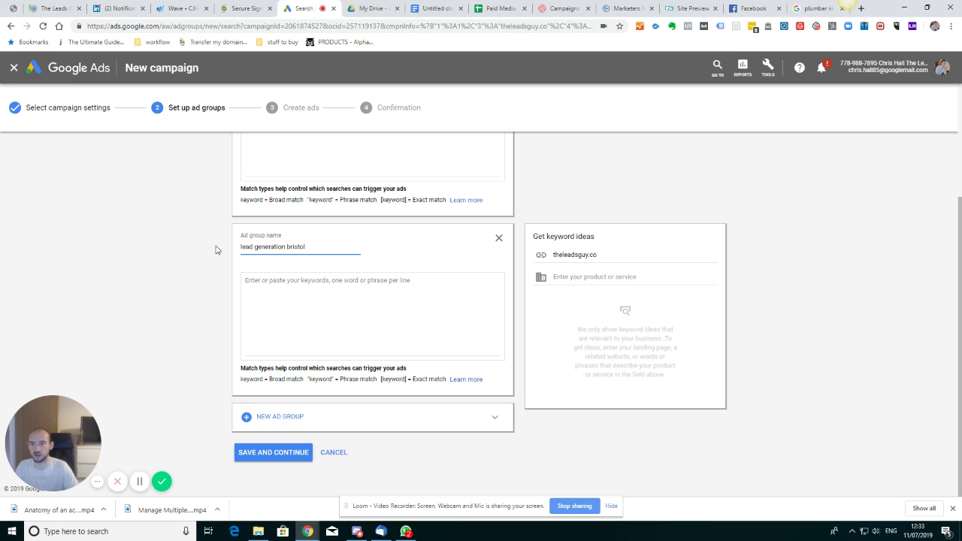
# Review both ad groups' names and keyword boxes, then save them to move on to ads.
pyautogui.scroll(1, 323, 315)
pyautogui.scroll(1, 314, 264)
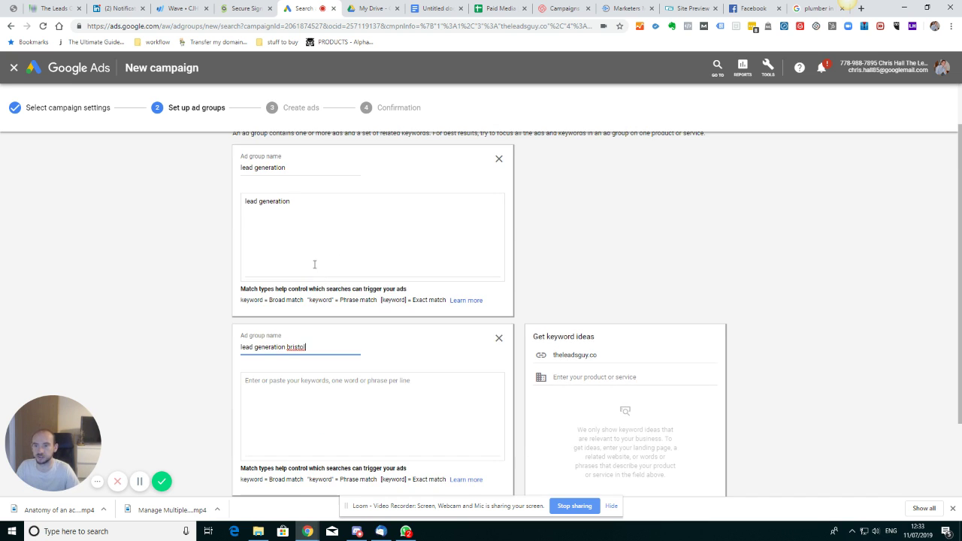
pyautogui.click(296, 390)
pyautogui.moveTo(319, 348); pyautogui.dragTo(211, 347)
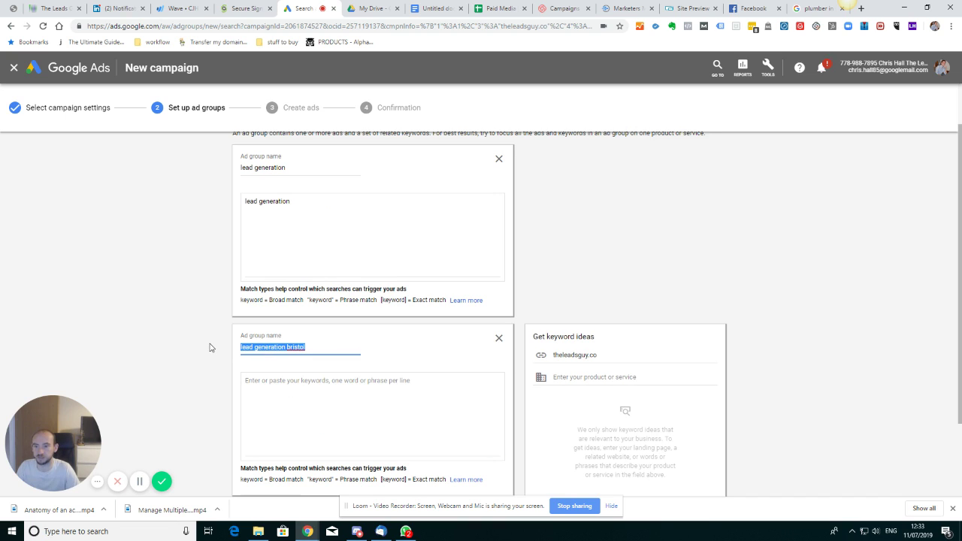
pyautogui.click(300, 436)
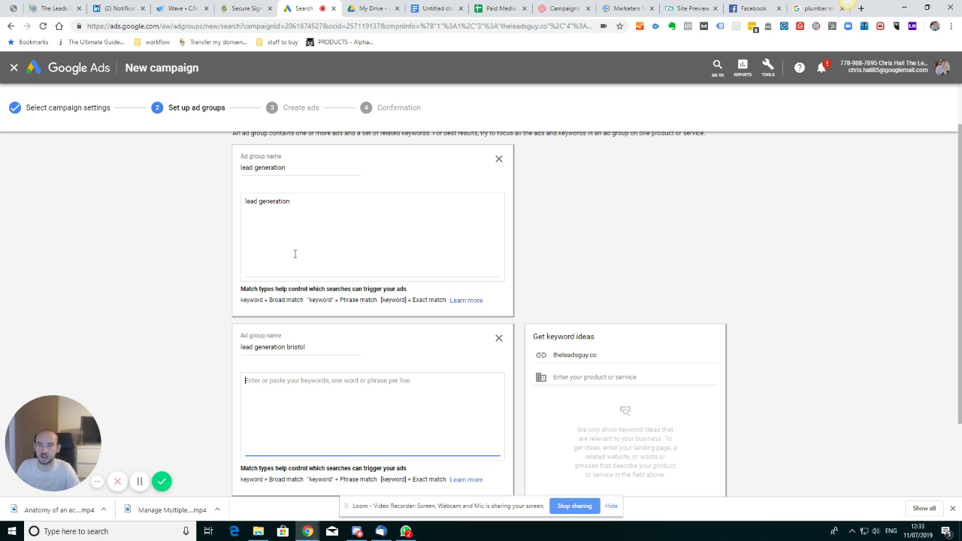
pyautogui.click(299, 203)
pyautogui.scroll(1, 314, 342)
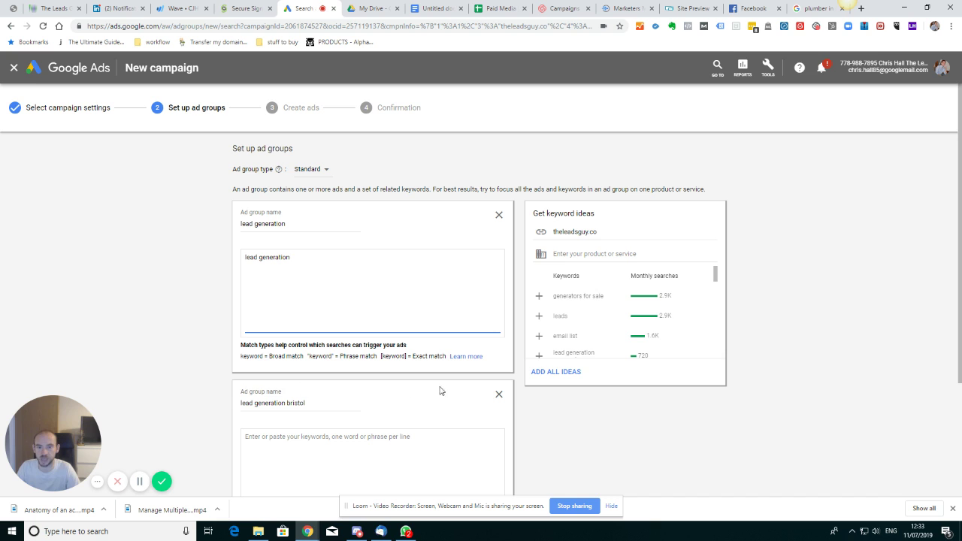
pyautogui.scroll(-3, 517, 419)
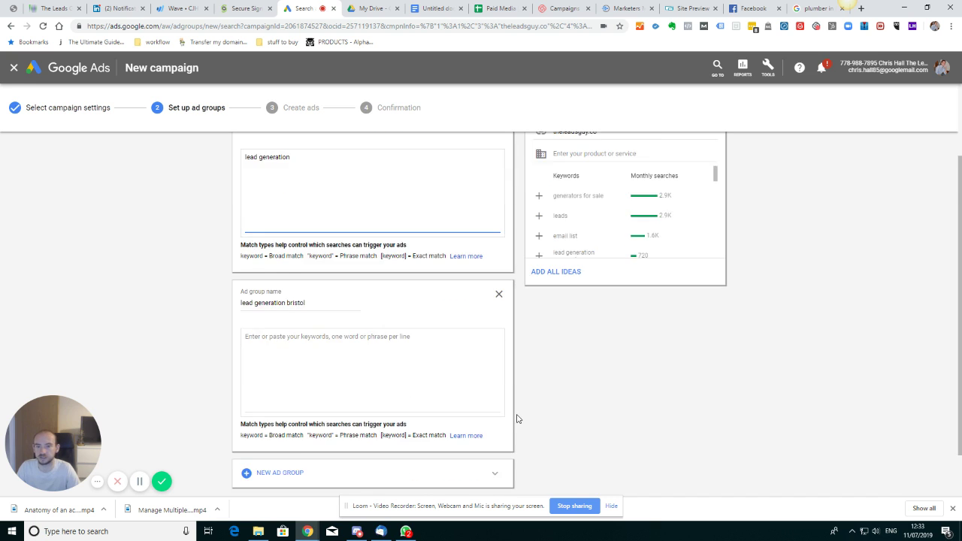
pyautogui.click(260, 463)
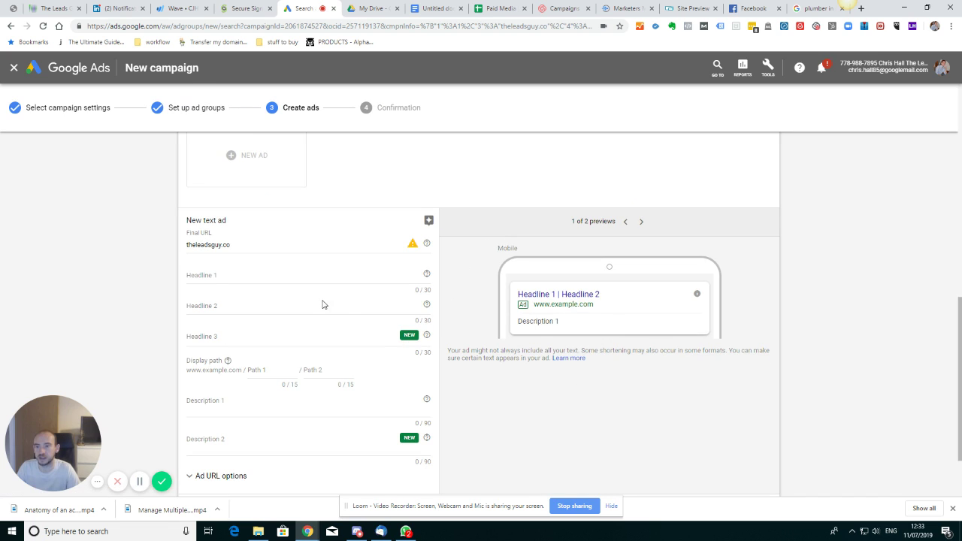
# Look over the new text ad form, comparing against live 'plumber in bristol' search ads.
pyautogui.scroll(-2, 236, 284)
pyautogui.scroll(4, 245, 360)
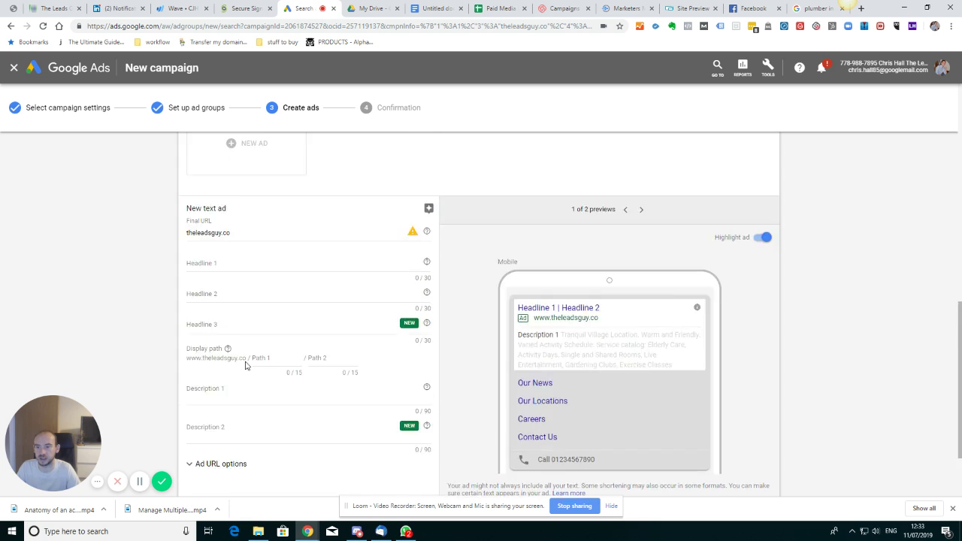
pyautogui.scroll(-2, 235, 376)
pyautogui.scroll(-1, 234, 376)
pyautogui.click(215, 327)
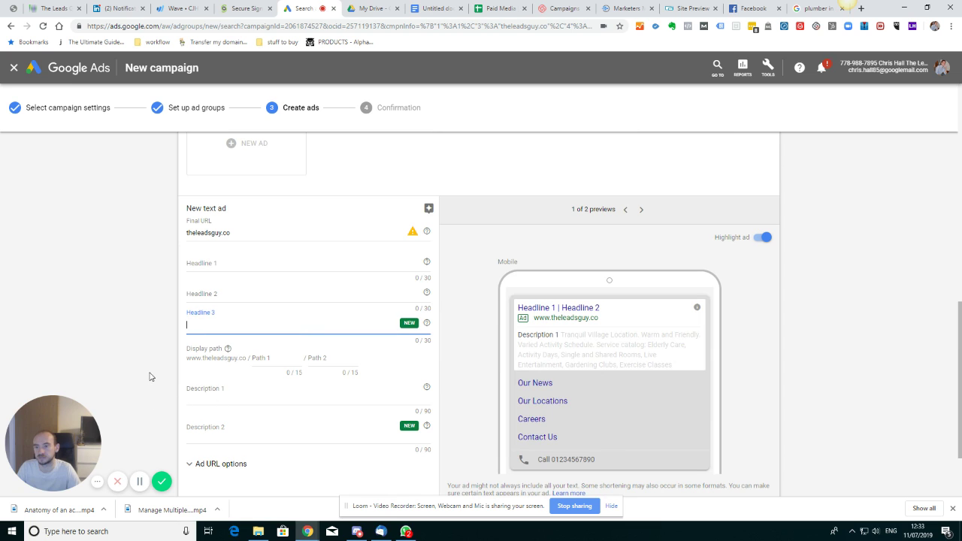
pyautogui.scroll(-2, 149, 376)
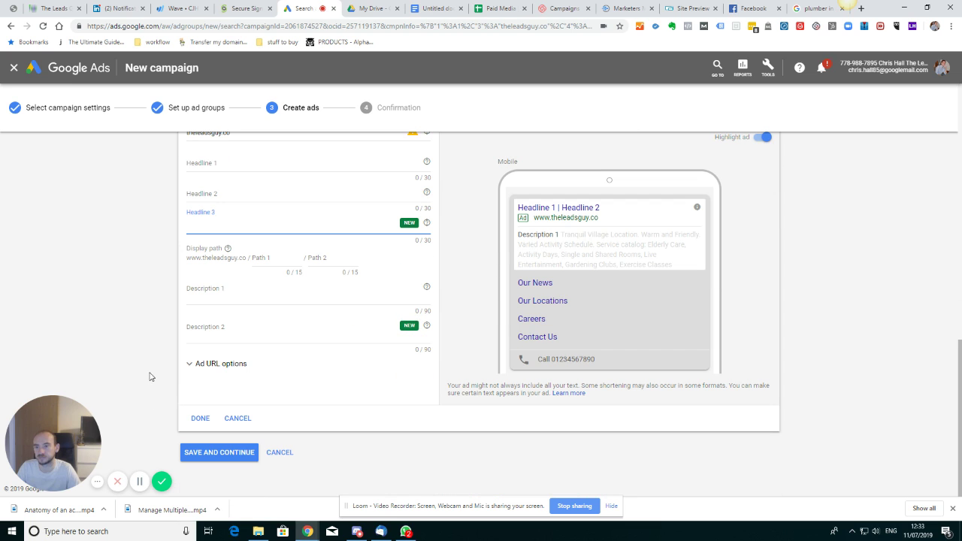
pyautogui.click(202, 250)
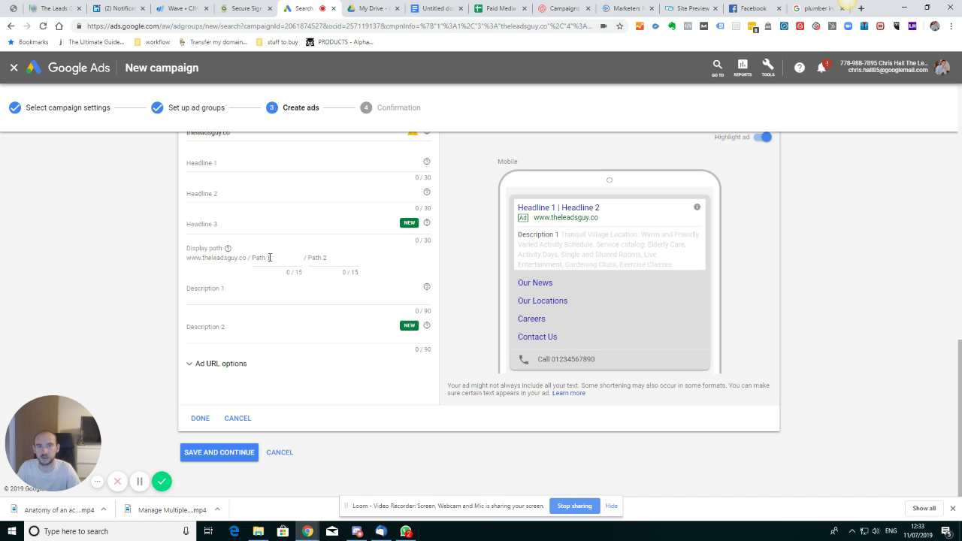
pyautogui.click(826, 10)
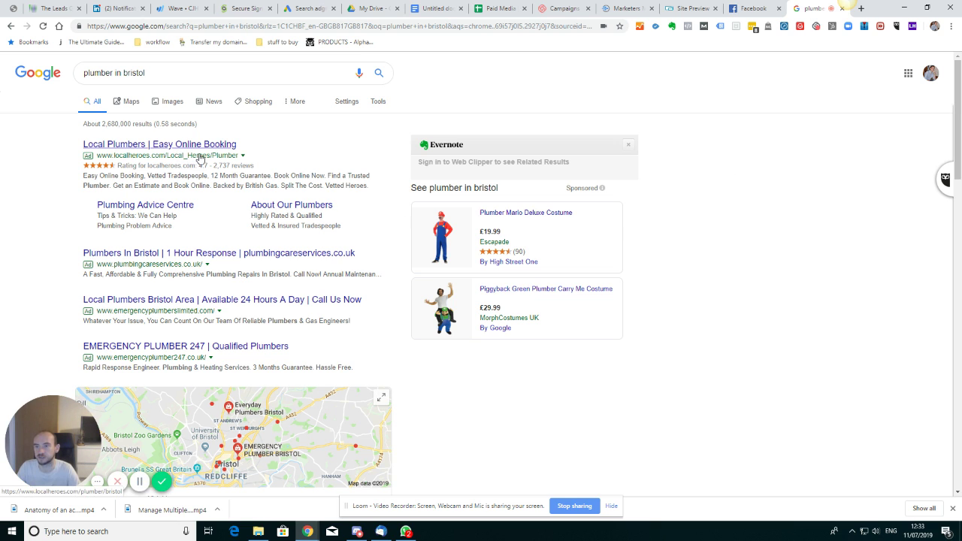
pyautogui.click(301, 8)
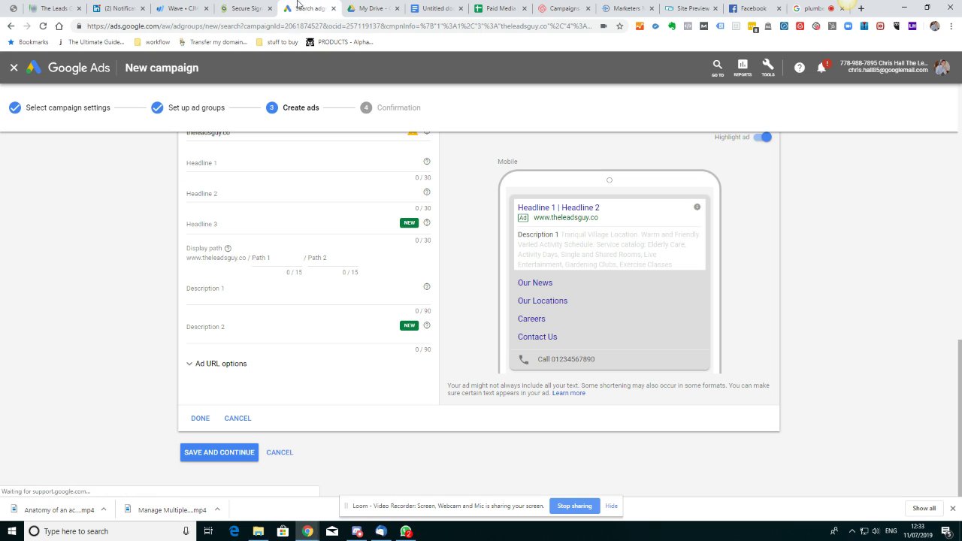
# Leave Description 1 and 2 blank and try Save and Continue on the empty ad.
pyautogui.click(191, 297)
pyautogui.click(219, 338)
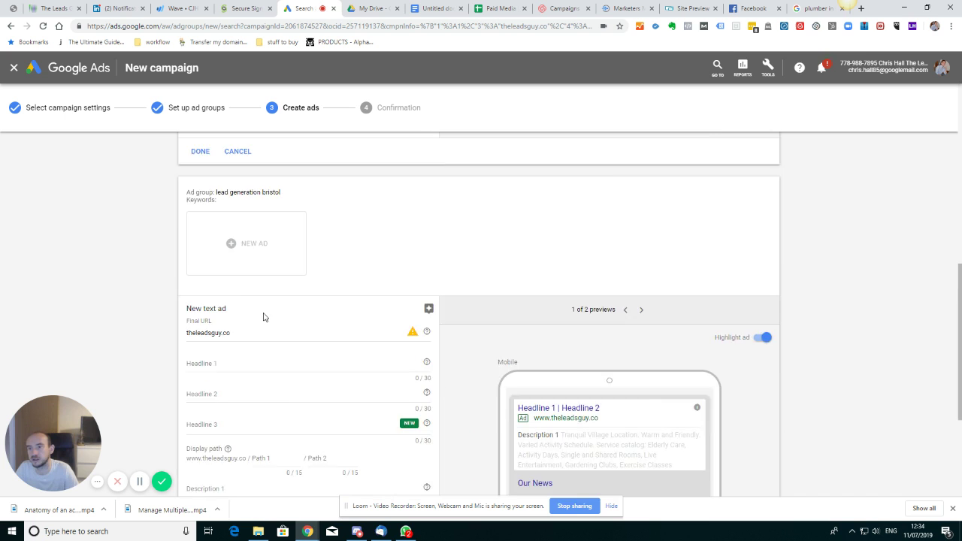
pyautogui.scroll(2, 263, 323)
pyautogui.scroll(-4, 261, 332)
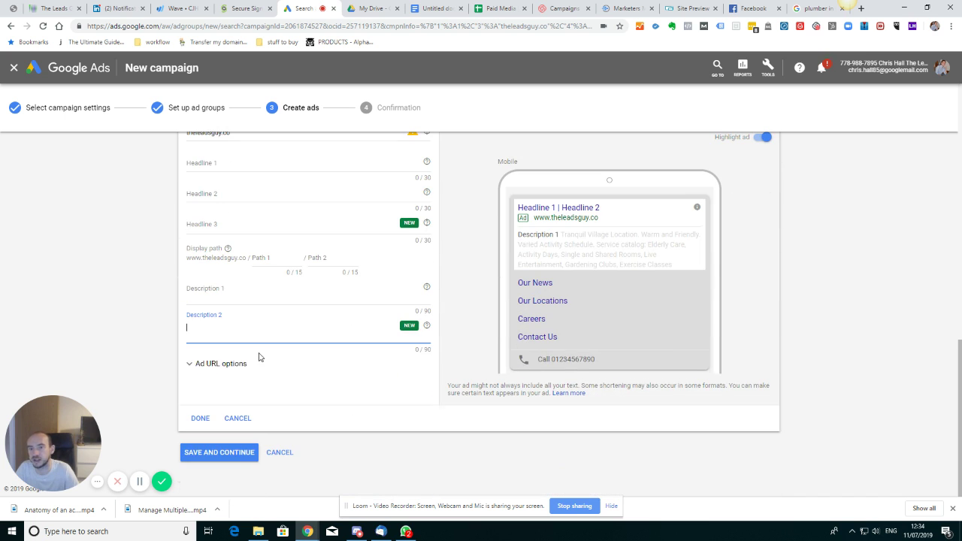
pyautogui.click(225, 454)
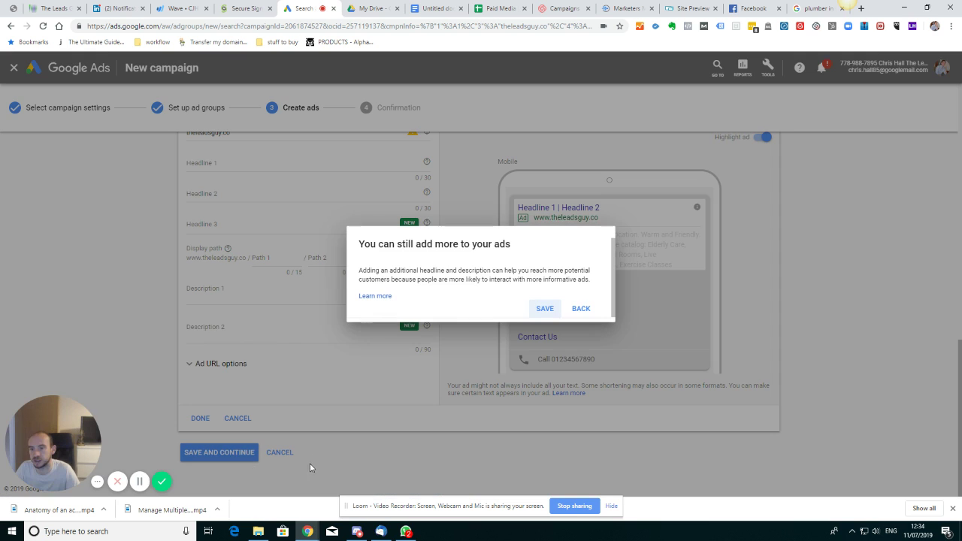
# Confirm the save, then enter 'test' in the bristol ad's three headlines.
pyautogui.click(545, 309)
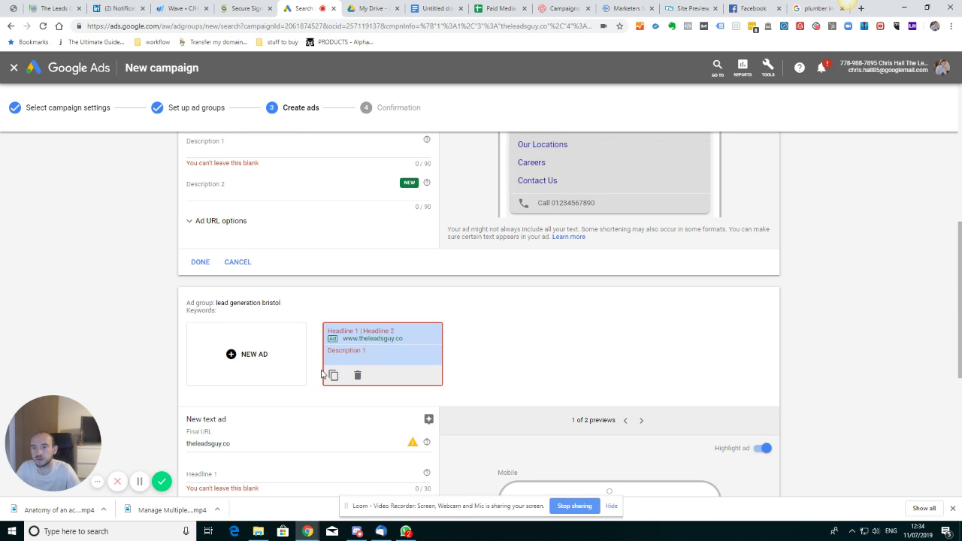
pyautogui.scroll(-5, 381, 358)
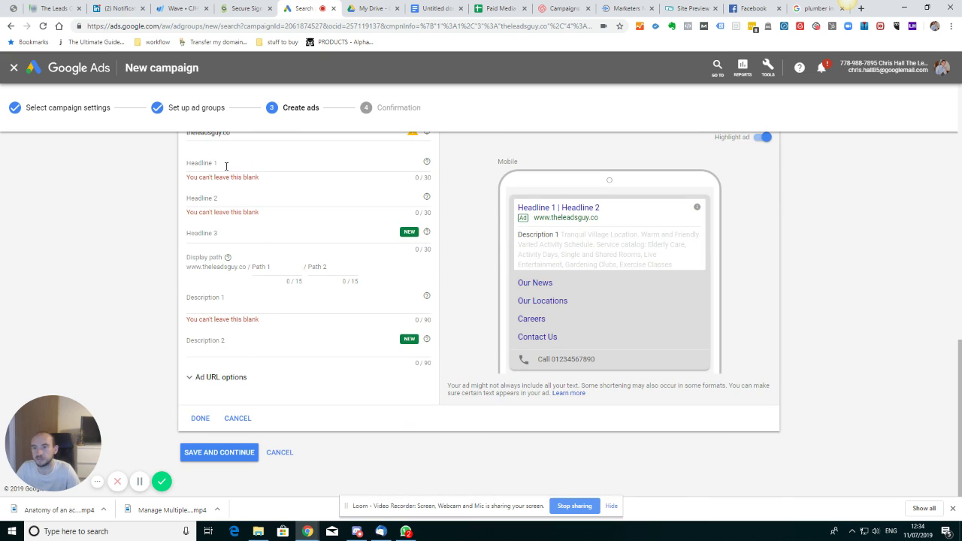
pyautogui.click(226, 166)
pyautogui.write('test')
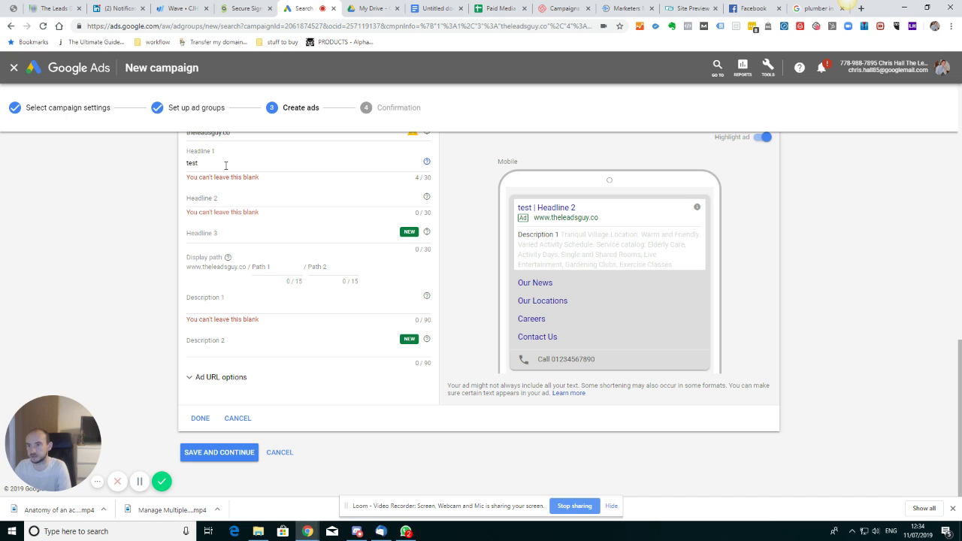
pyautogui.click(218, 196)
pyautogui.write('test')
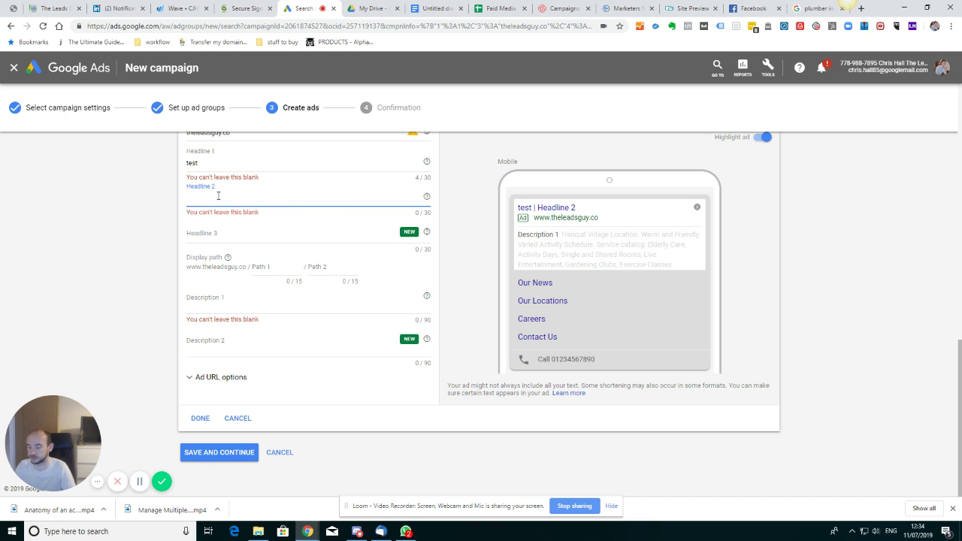
pyautogui.press('Tab')
pyautogui.press('Tab')
pyautogui.write('test')
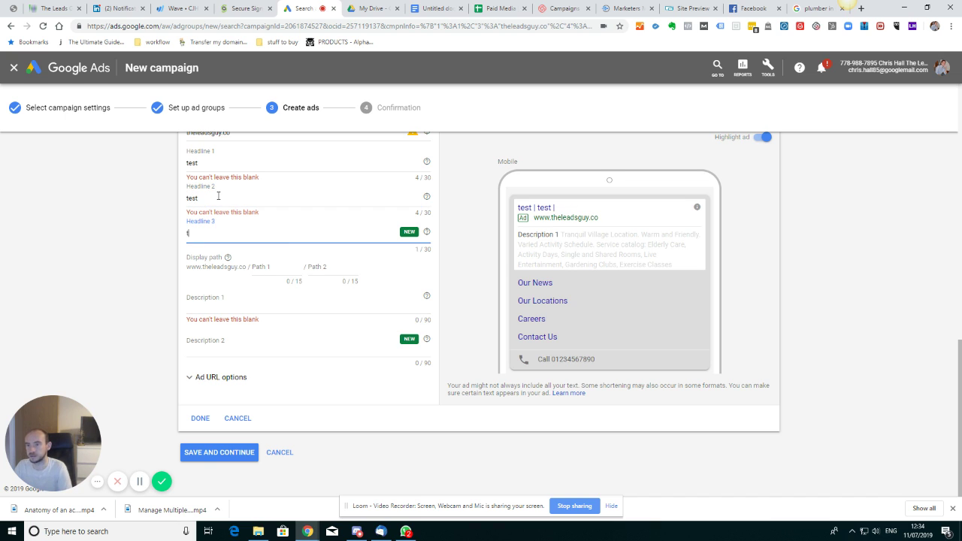
# Enter 'test' as Description 1 and save the ad despite the reminder.
pyautogui.click(206, 305)
pyautogui.write('test')
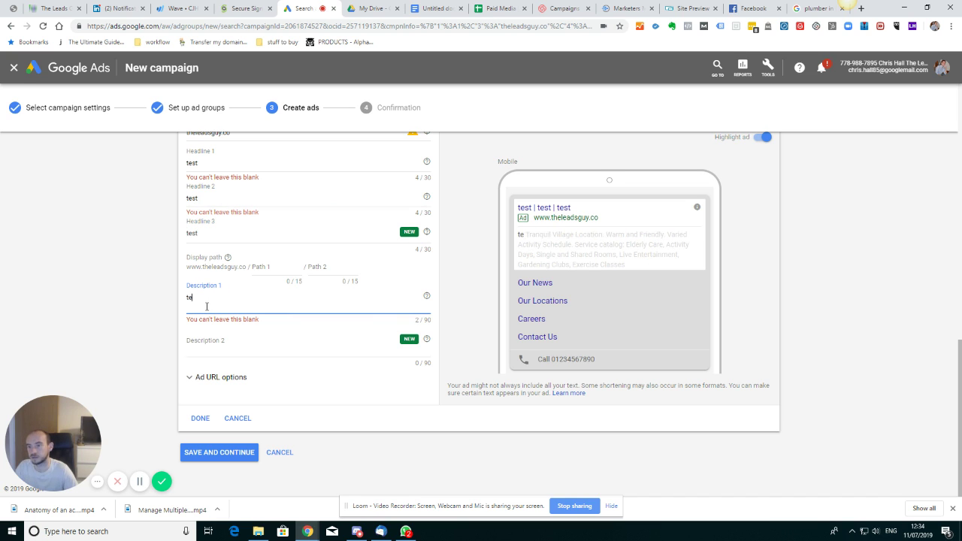
pyautogui.click(204, 455)
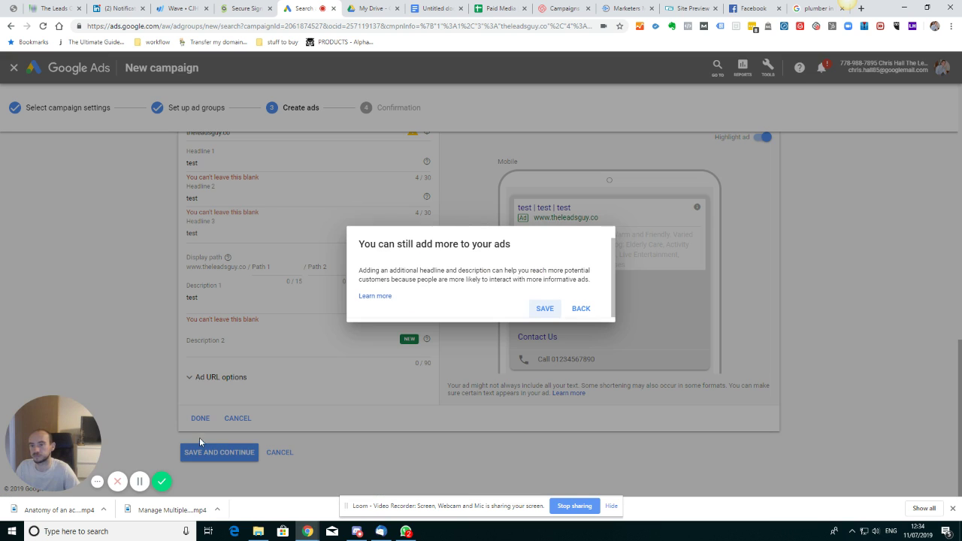
pyautogui.click(545, 309)
# Open the lead generation group's unfinished ad, fill Headlines 1–2 and Description 1 with 'test', and save.
pyautogui.click(372, 381)
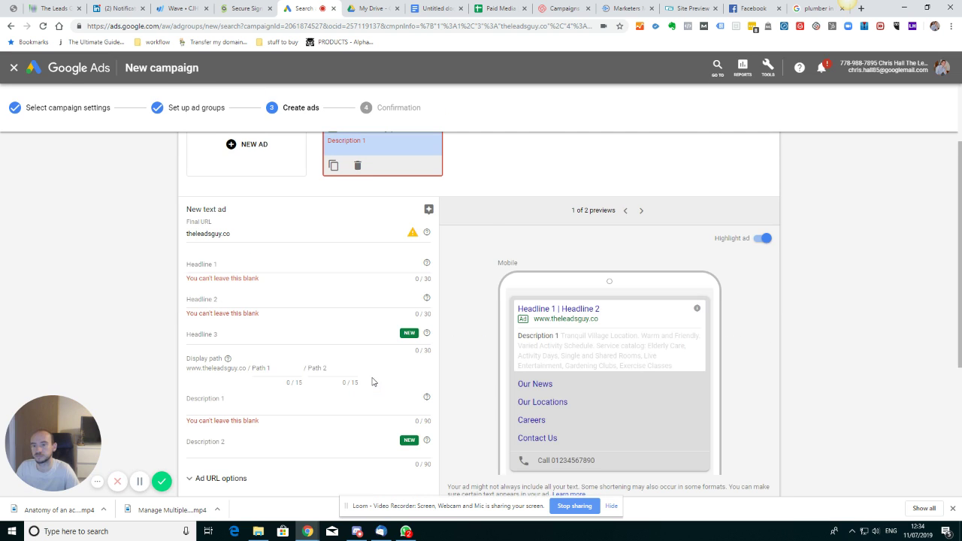
pyautogui.scroll(-1, 307, 397)
pyautogui.click(205, 216)
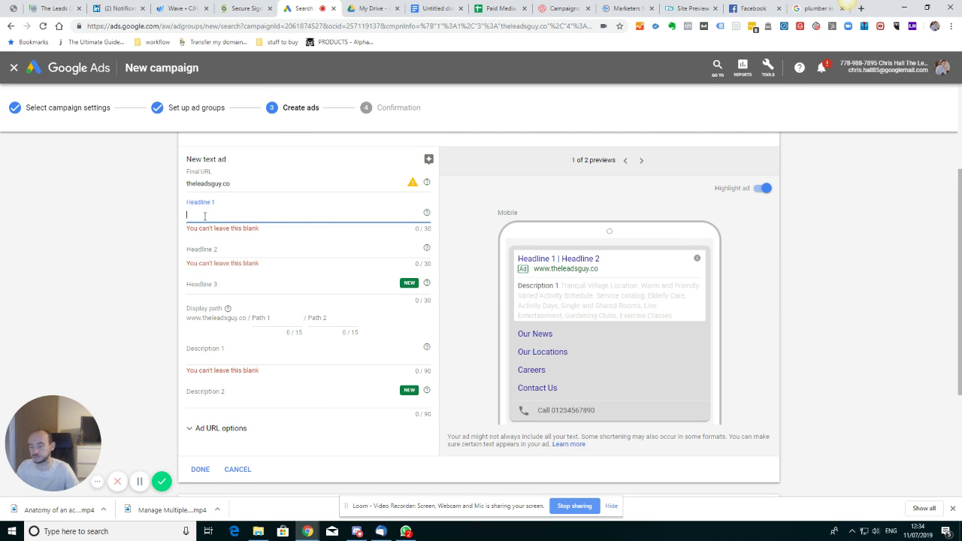
pyautogui.write('test')
pyautogui.click(213, 248)
pyautogui.write('tes')
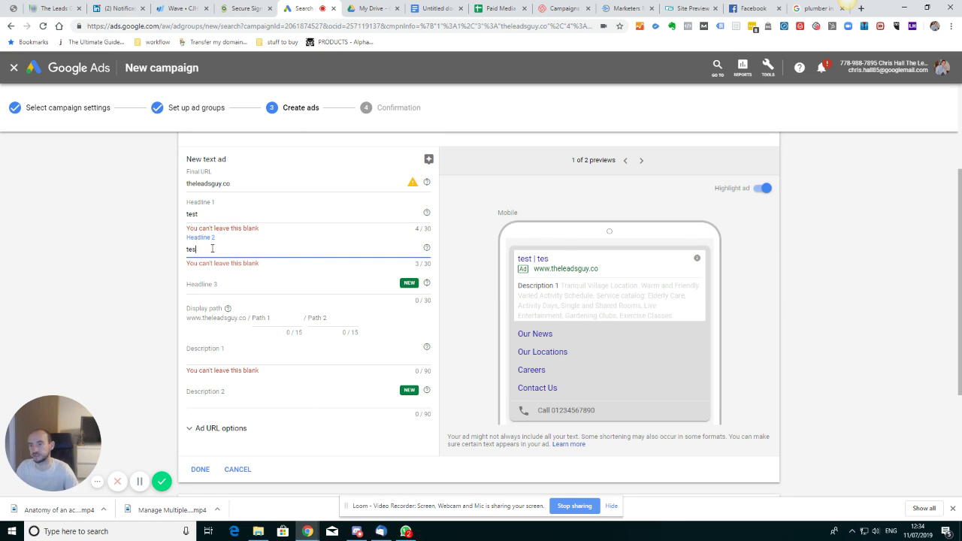
pyautogui.click(213, 363)
pyautogui.write('test')
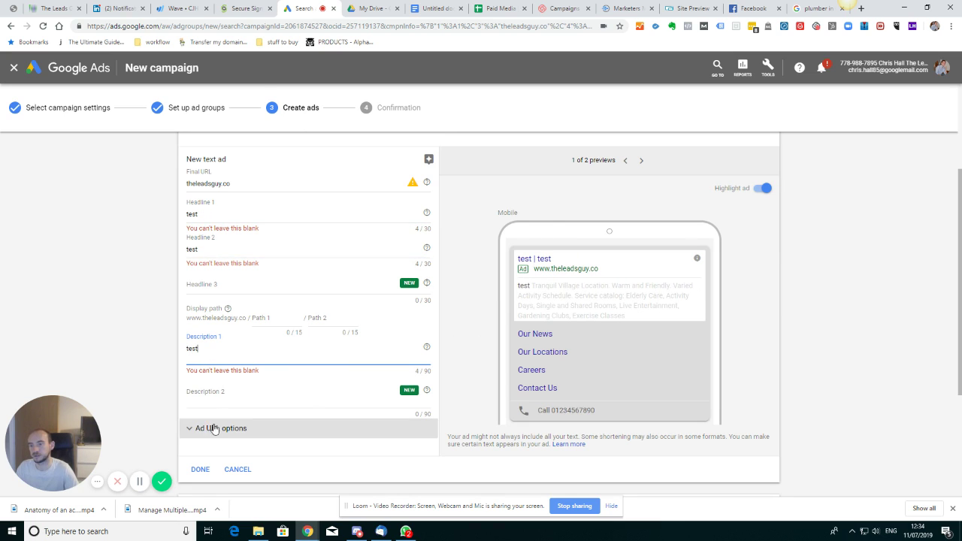
pyautogui.click(199, 469)
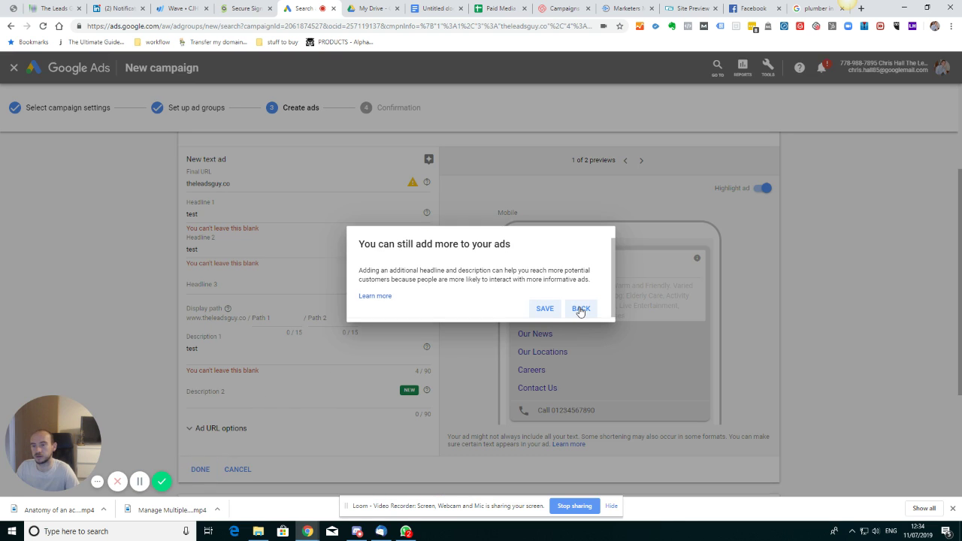
pyautogui.click(545, 309)
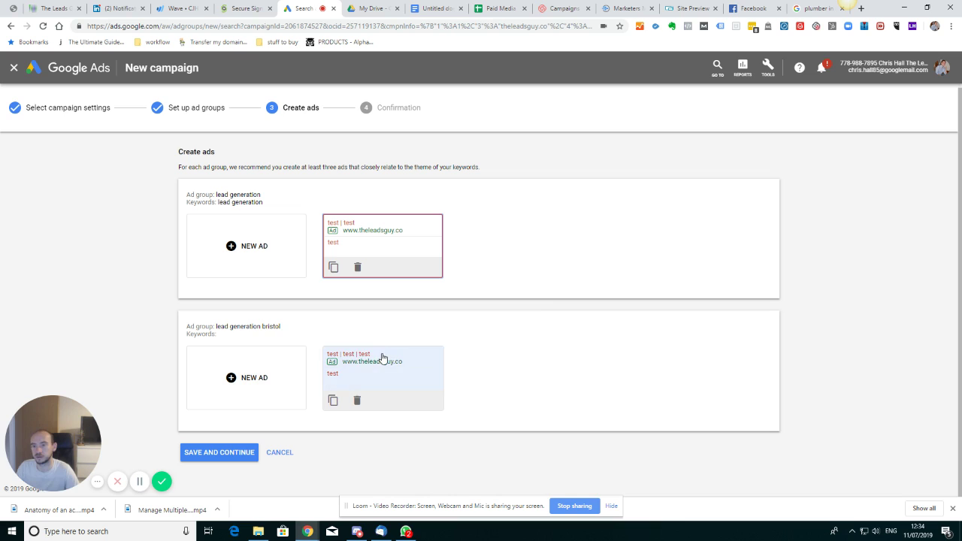
# Save both groups' ads and continue from the confirmation page to the campaign's Ad groups view.
pyautogui.click(230, 455)
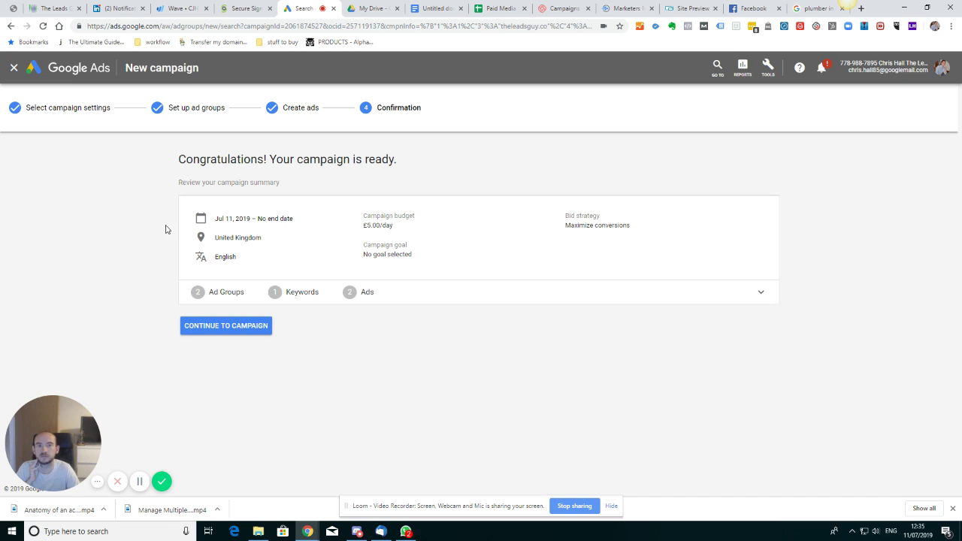
pyautogui.click(224, 331)
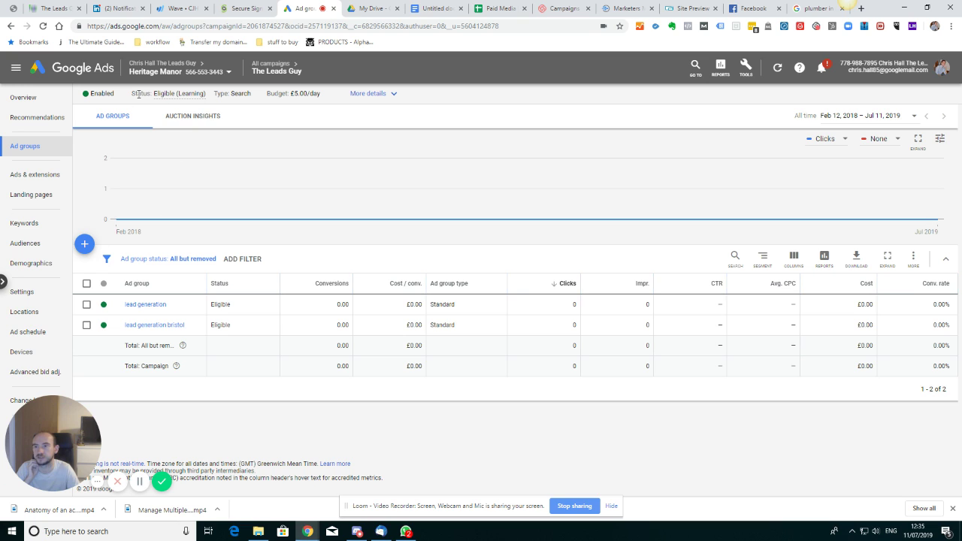
# Change the campaign status from Enabled to Paused using the status dropdown.
pyautogui.click(90, 98)
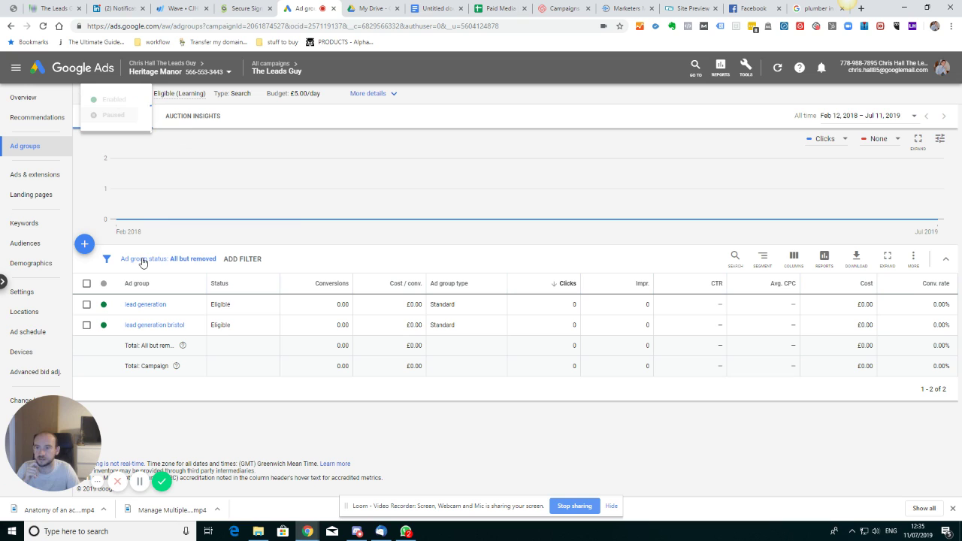
pyautogui.moveTo(318, 220)
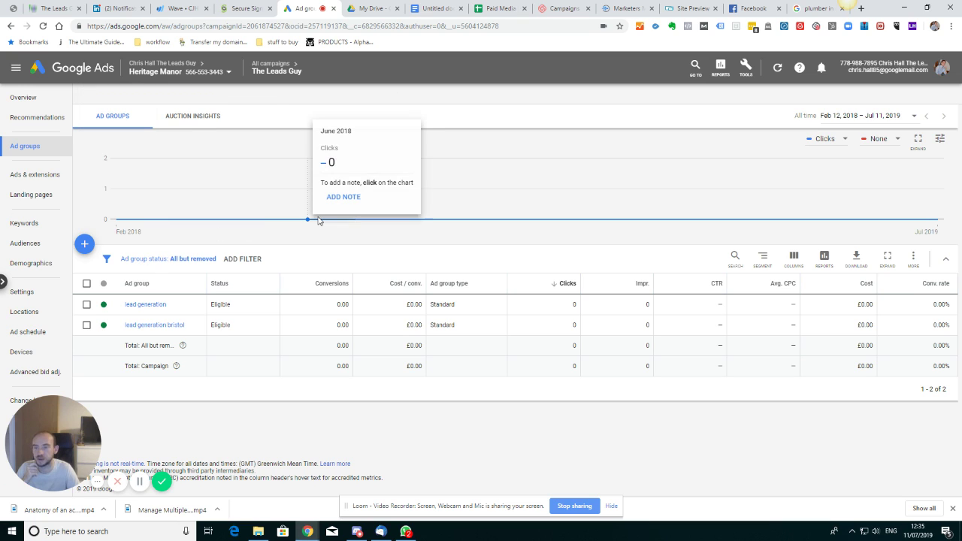